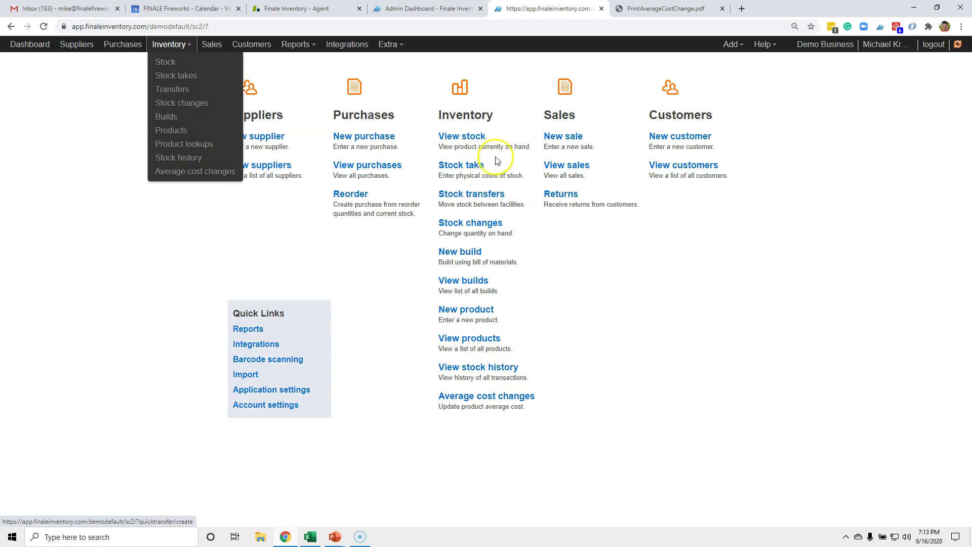
Step: Review the products' average costs in the stock view and the product list
left_click(463, 138)
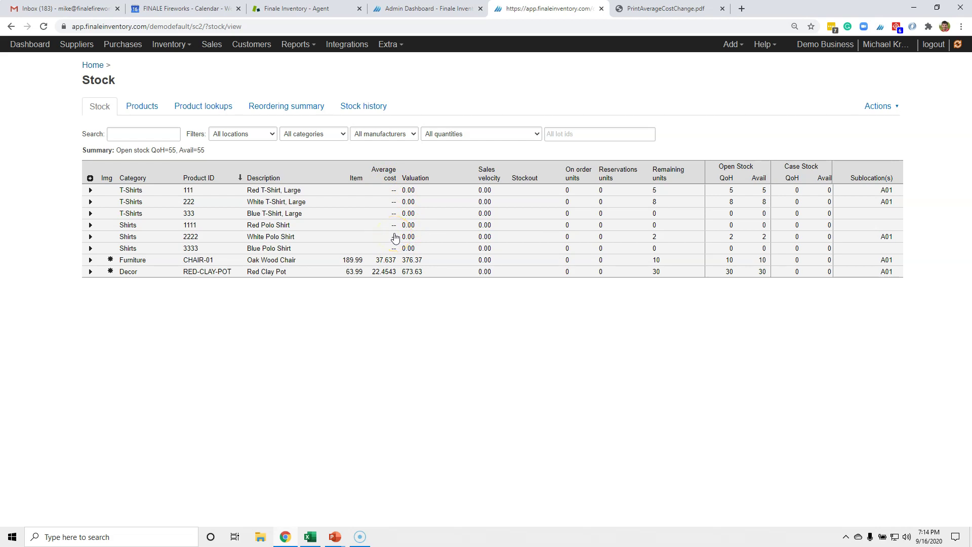
left_click(144, 107)
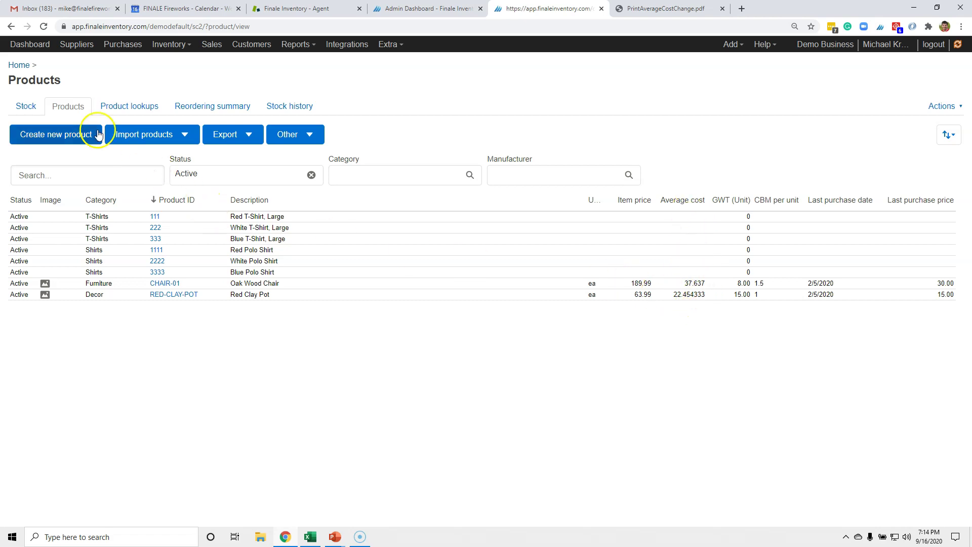
left_click(26, 104)
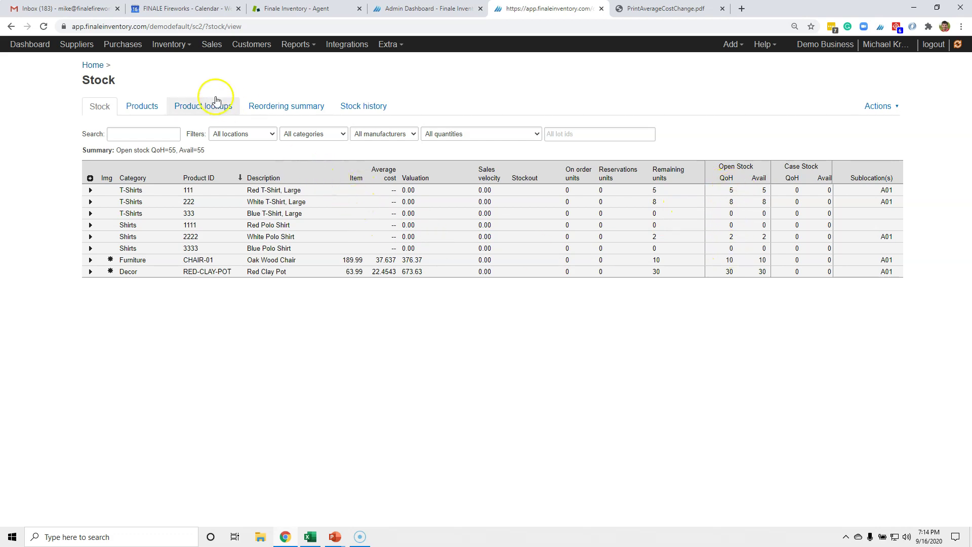
Step: Create a new batch average cost change using the next available system journal ID
left_click(170, 45)
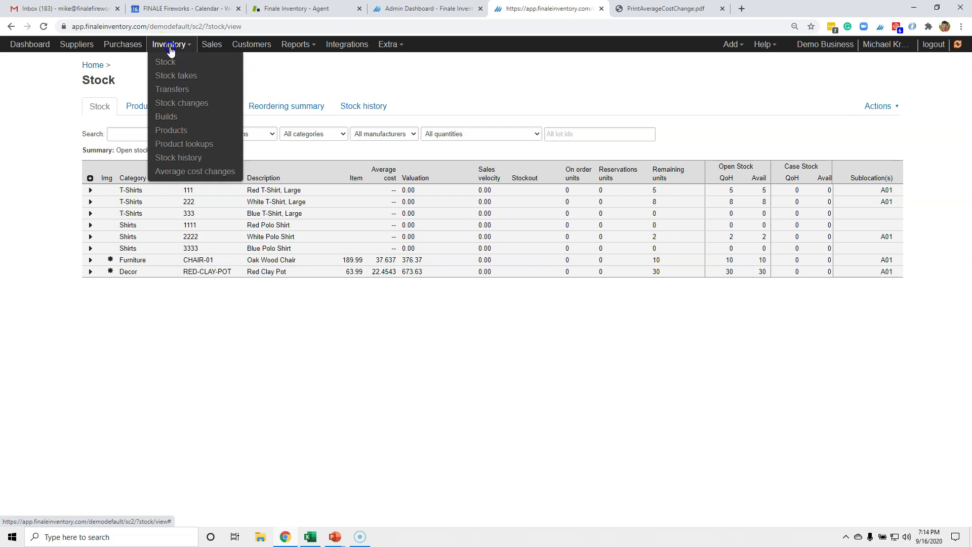
left_click(193, 171)
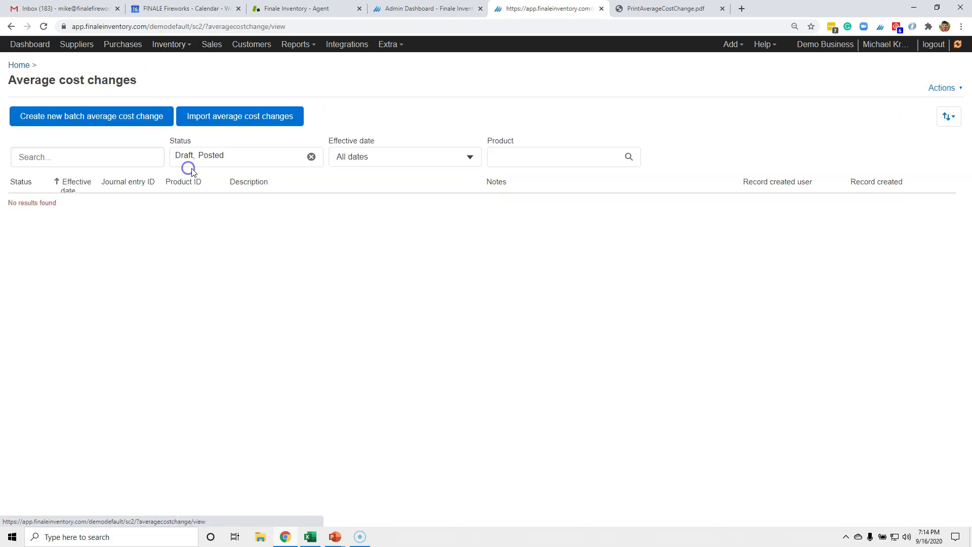
left_click(102, 116)
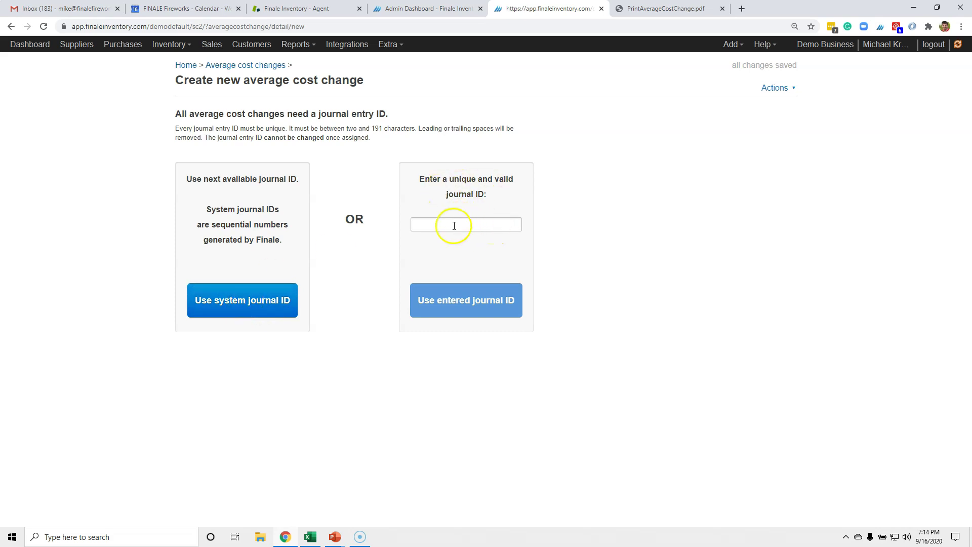
left_click(258, 311)
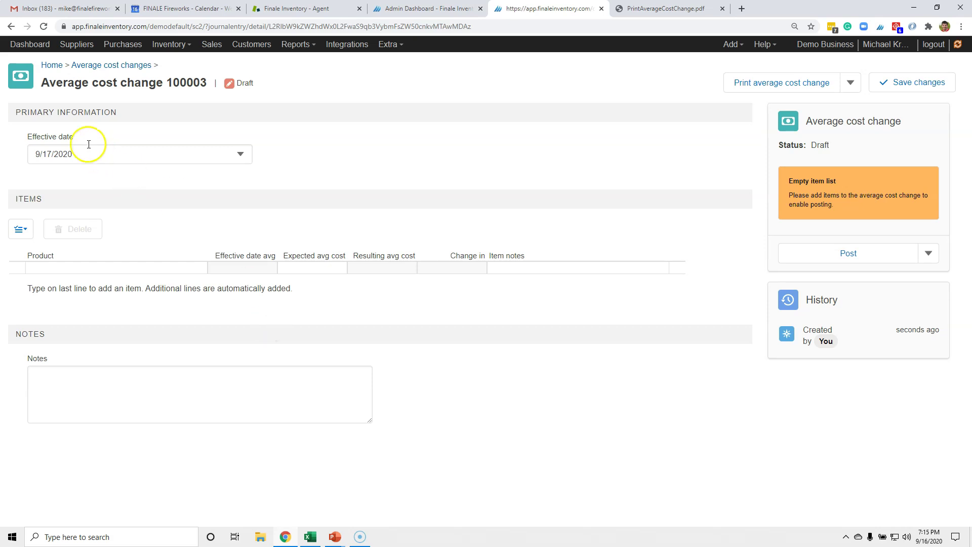
Step: Examine the record dates of past transactions in the stock history to choose an effective date
left_click_drag(73, 140, 44, 140)
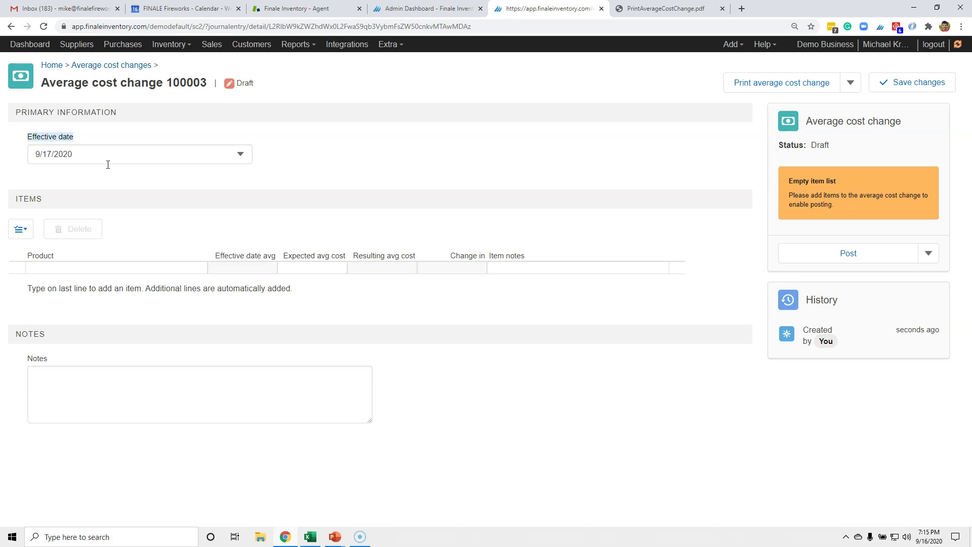
left_click(175, 51)
left_click(183, 156)
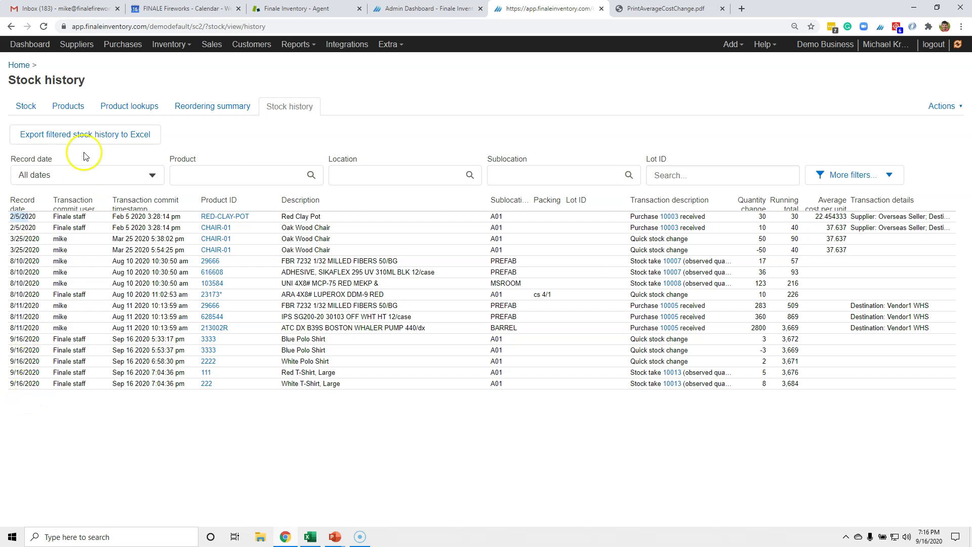
Step: Reopen the draft average cost change for editing and set its effective date to 9/15/2020
left_click(161, 45)
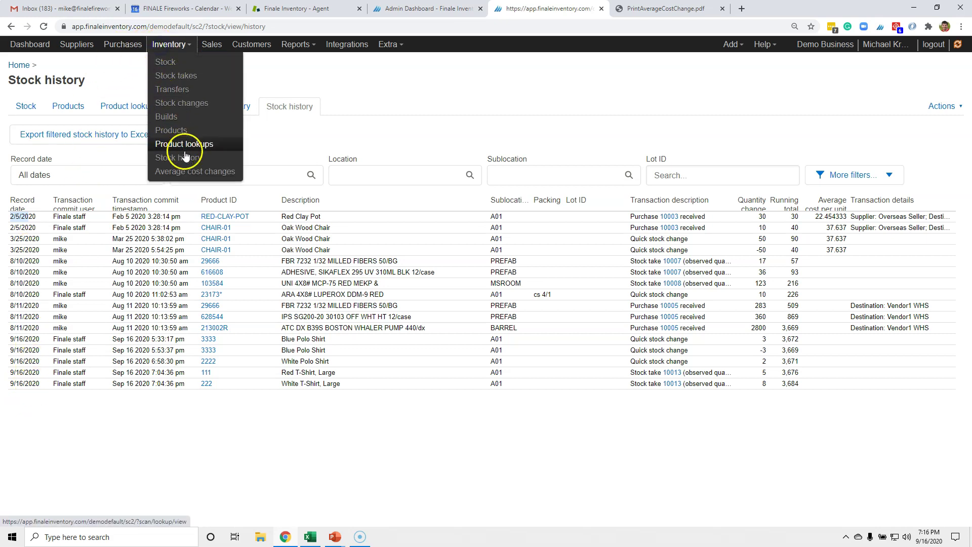
left_click(188, 172)
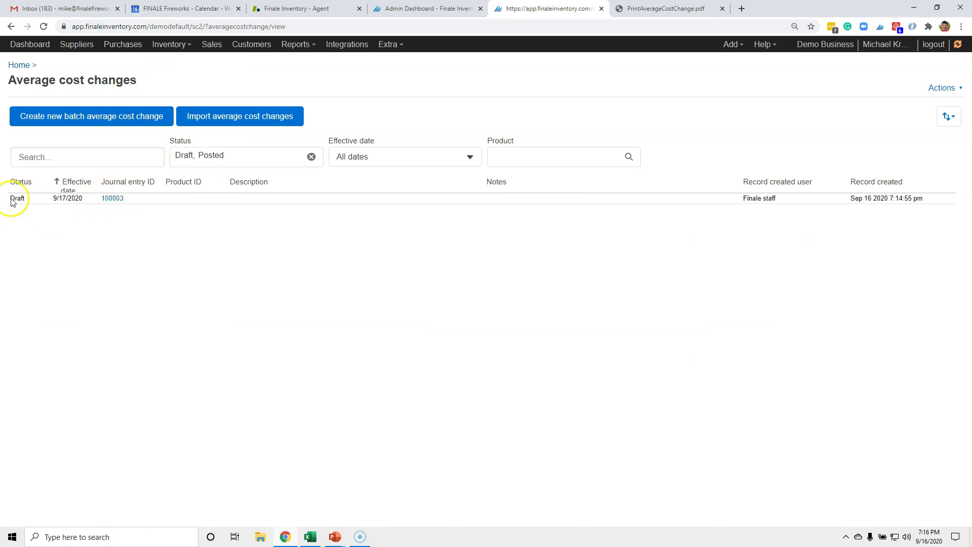
left_click(112, 200)
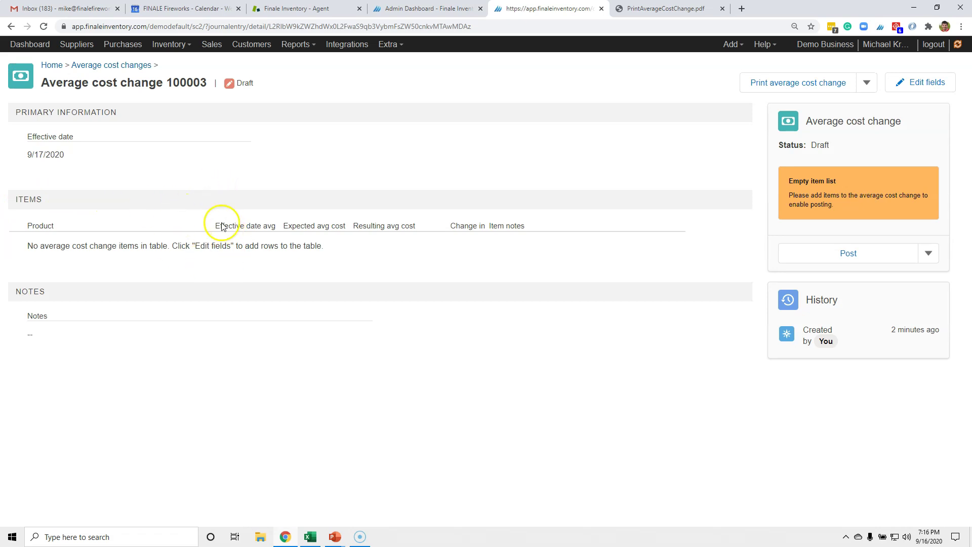
left_click(385, 161)
left_click(383, 219)
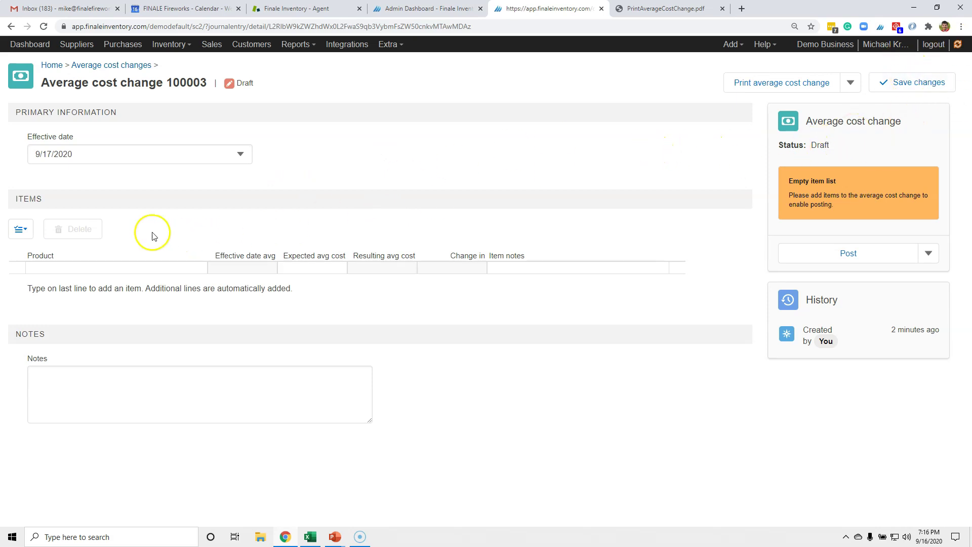
left_click(125, 160)
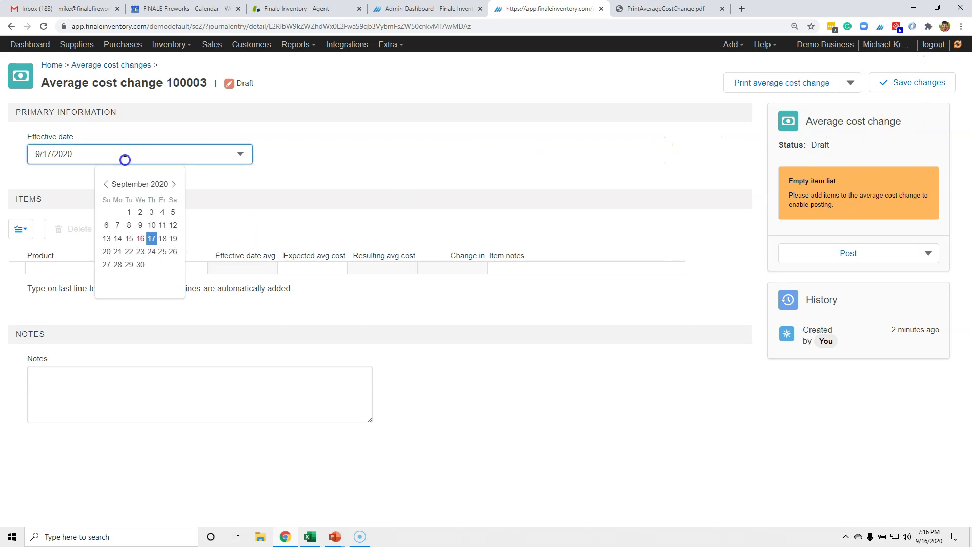
left_click(129, 239)
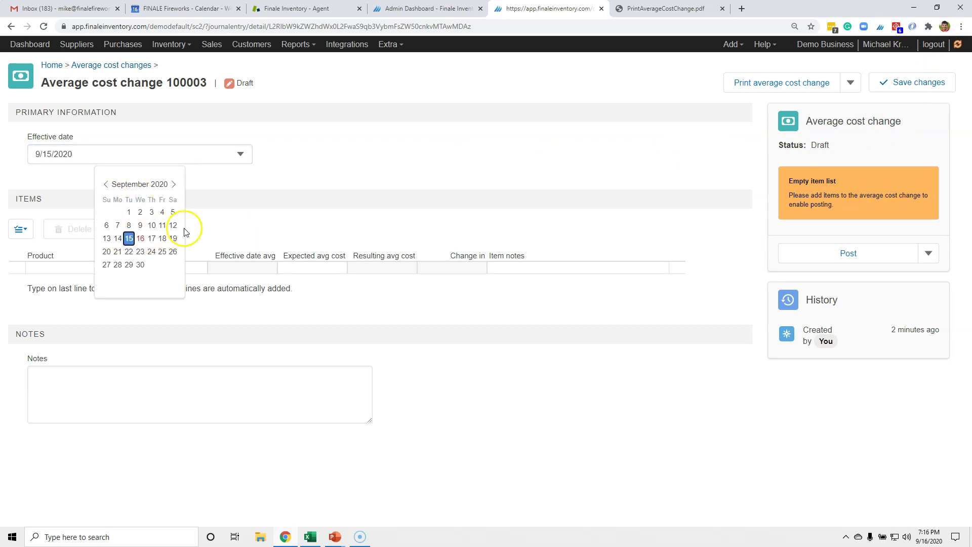
left_click(221, 225)
Step: Add product 2222 White Polo Shirt as an item with an expected average cost of 15.23
left_click(120, 267)
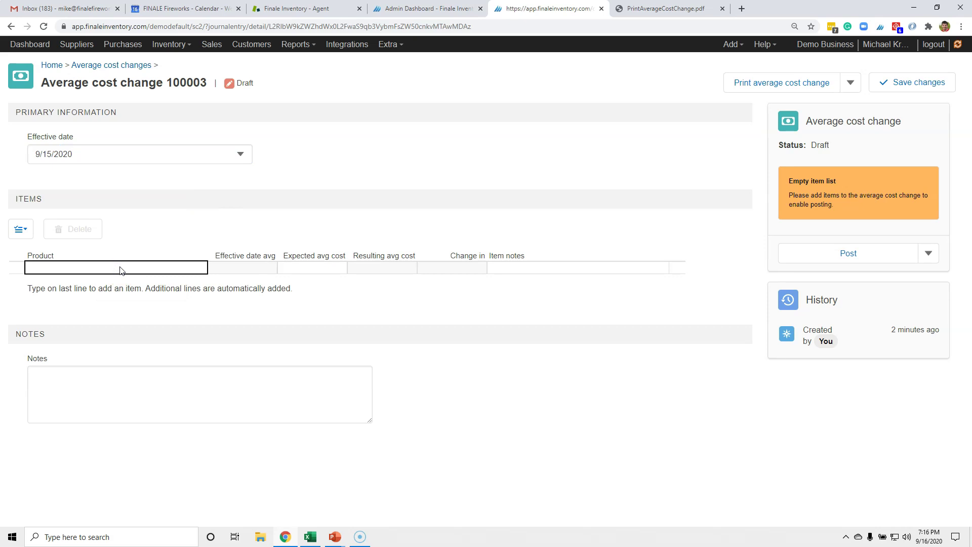
type("22")
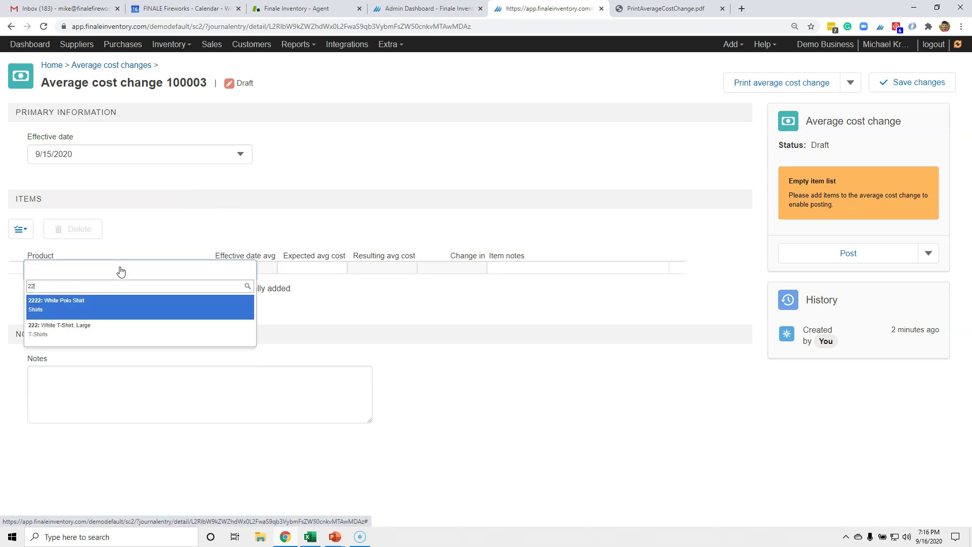
left_click(102, 304)
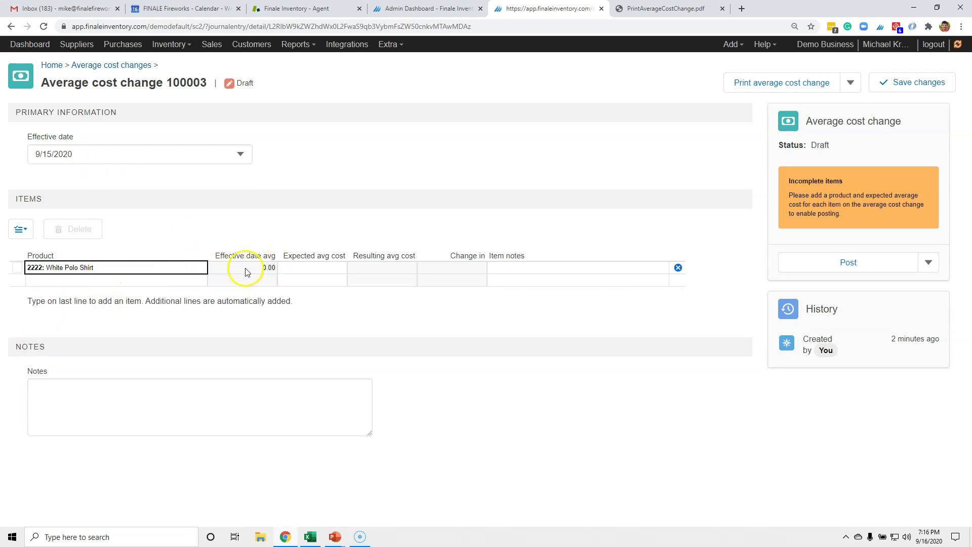
left_click(340, 269)
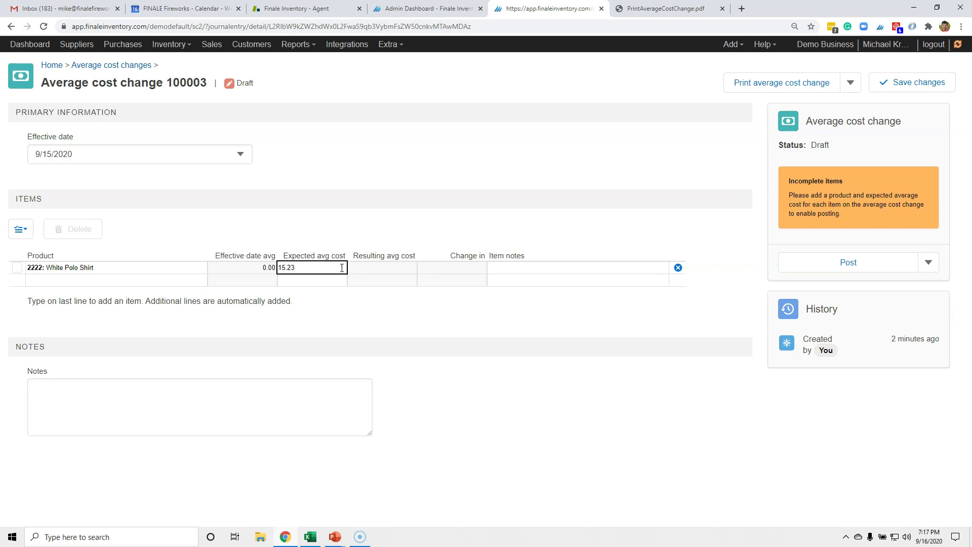
left_click(403, 423)
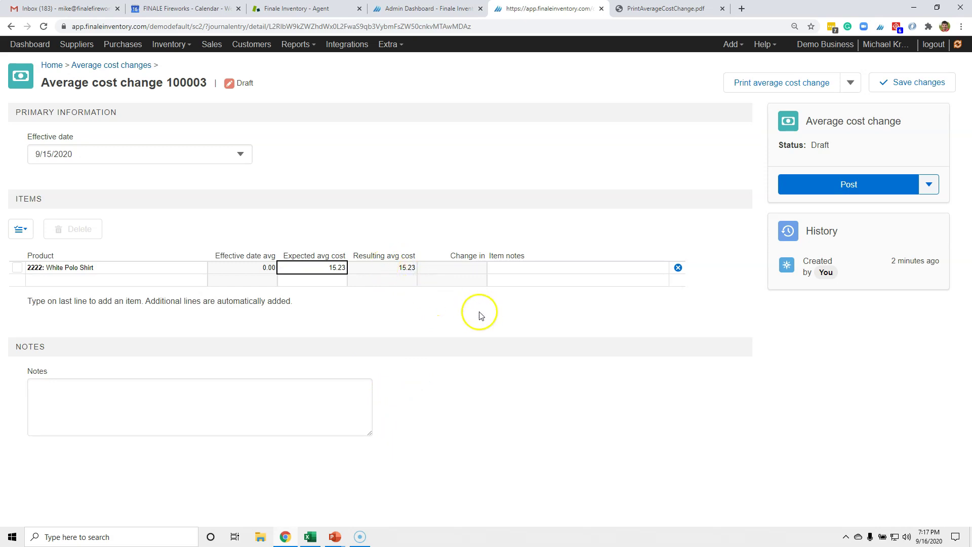
Step: Enter the item note "Enter the cost" and the general note "Establish the valuation of inventory", and save the changes
left_click(528, 267)
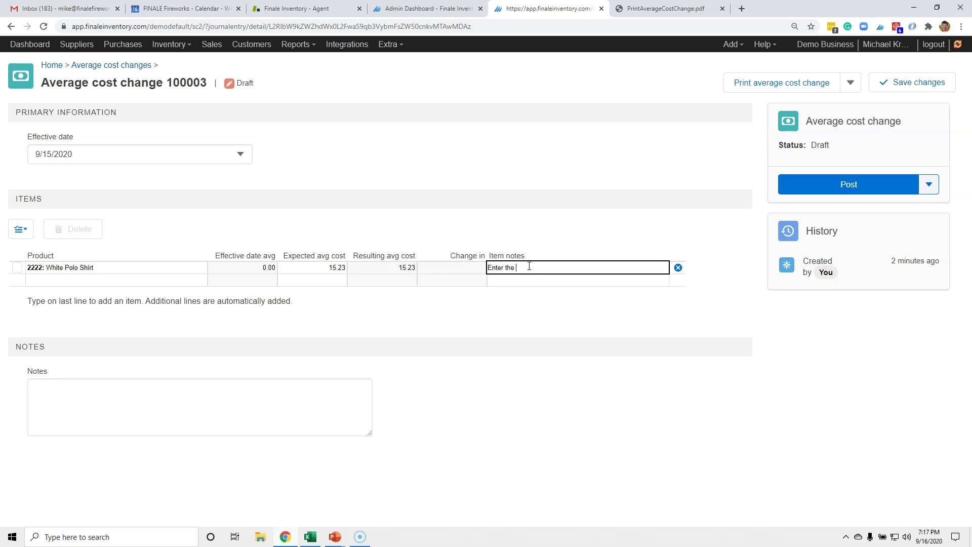
left_click(235, 405)
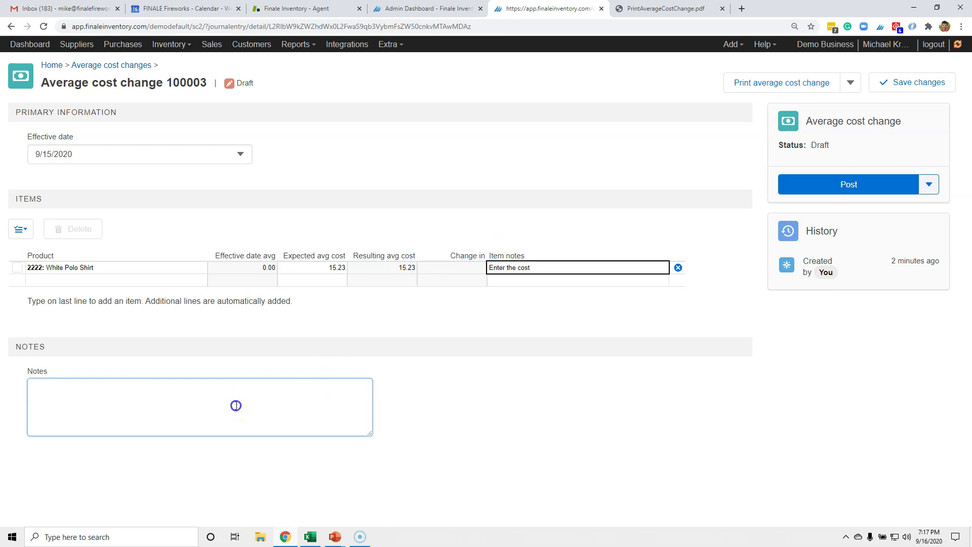
left_click(237, 405)
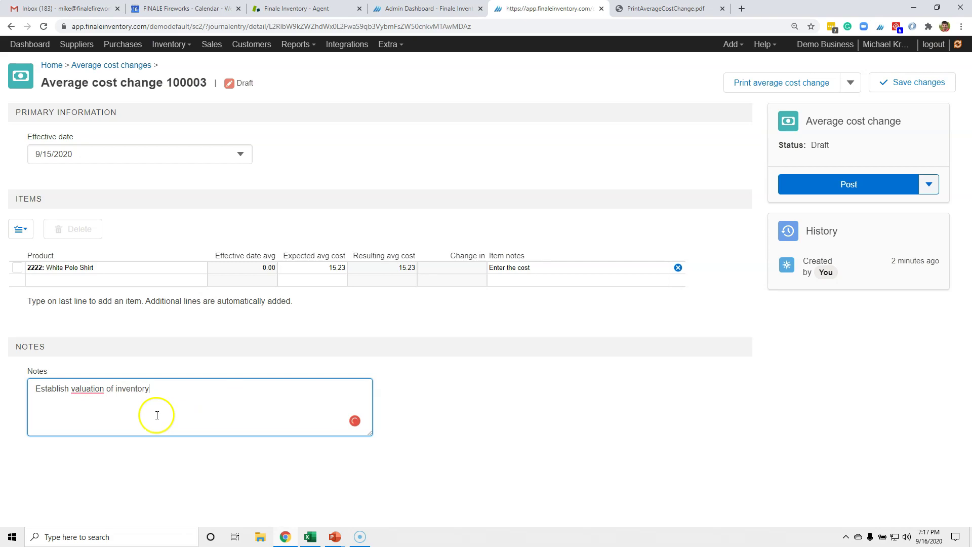
mouse_move(87, 389)
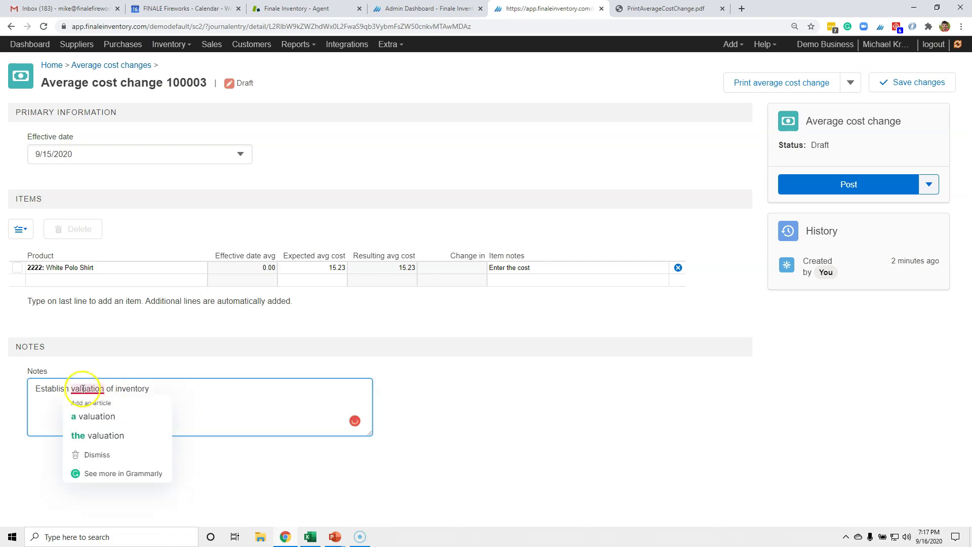
left_click(91, 434)
left_click(541, 402)
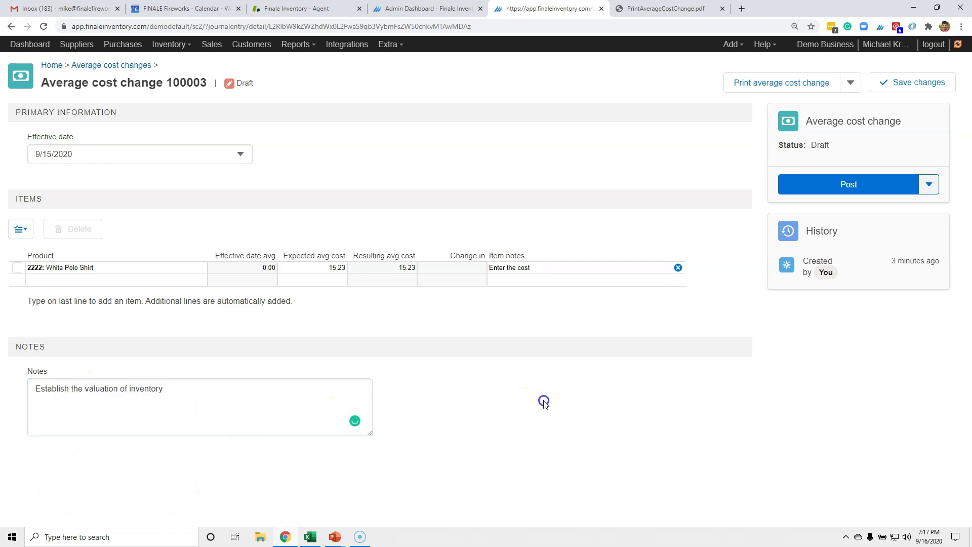
left_click(922, 86)
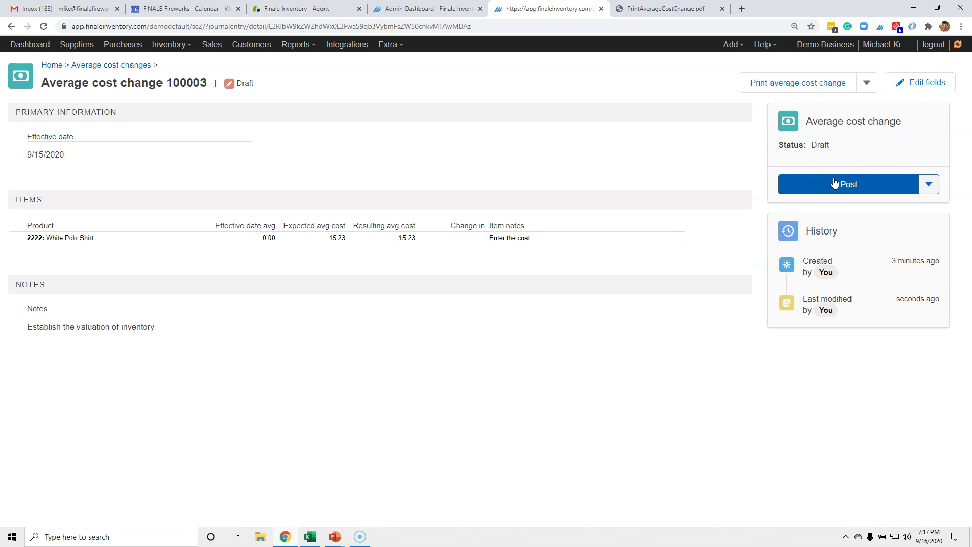
Step: Check the White Polo Shirt's average cost in the stock view while the cost change is still a draft
left_click(163, 49)
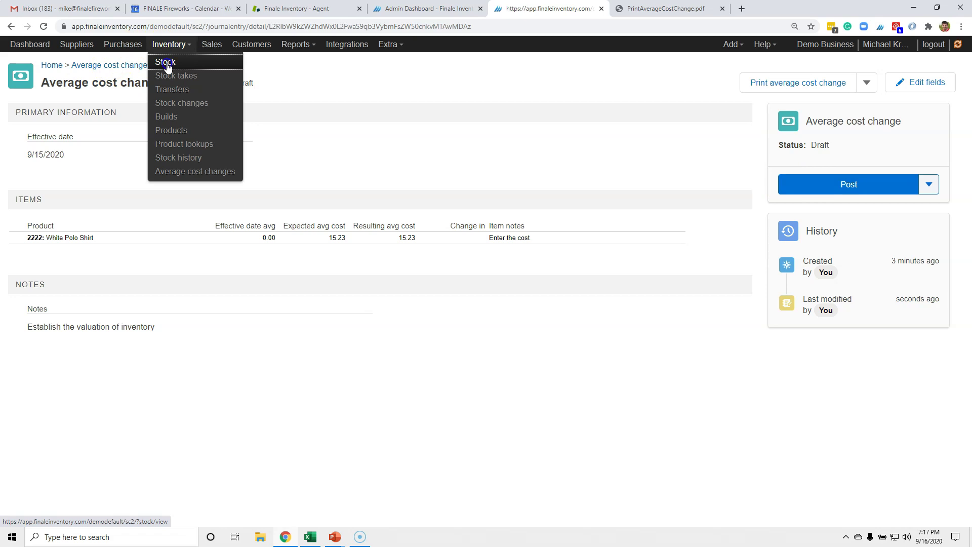
left_click(166, 63)
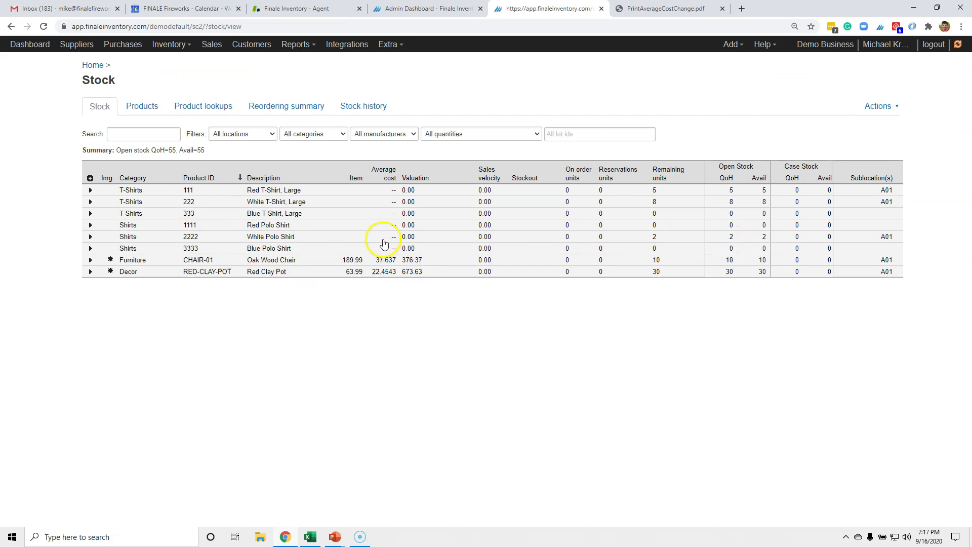
Step: Reopen the White Polo Shirt's draft average cost change and post it
left_click(169, 44)
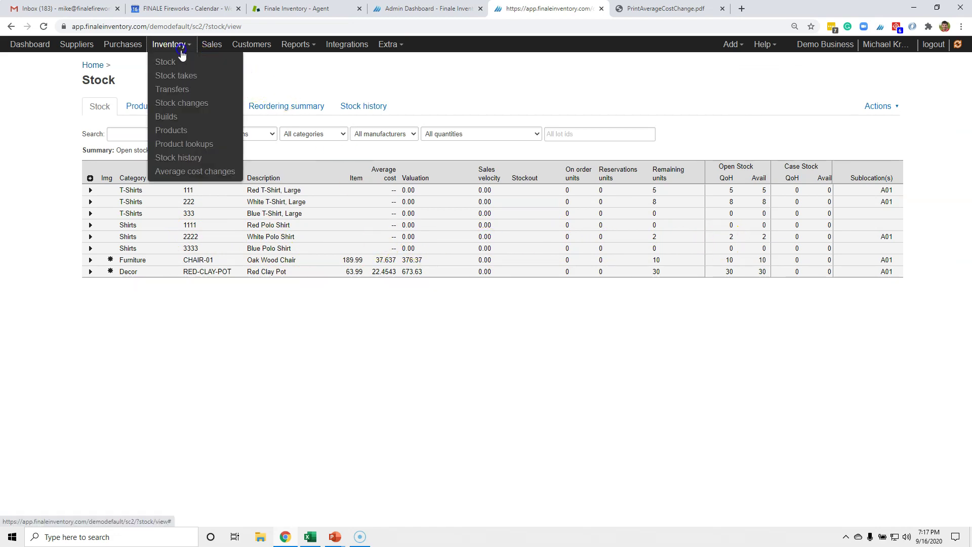
left_click(201, 172)
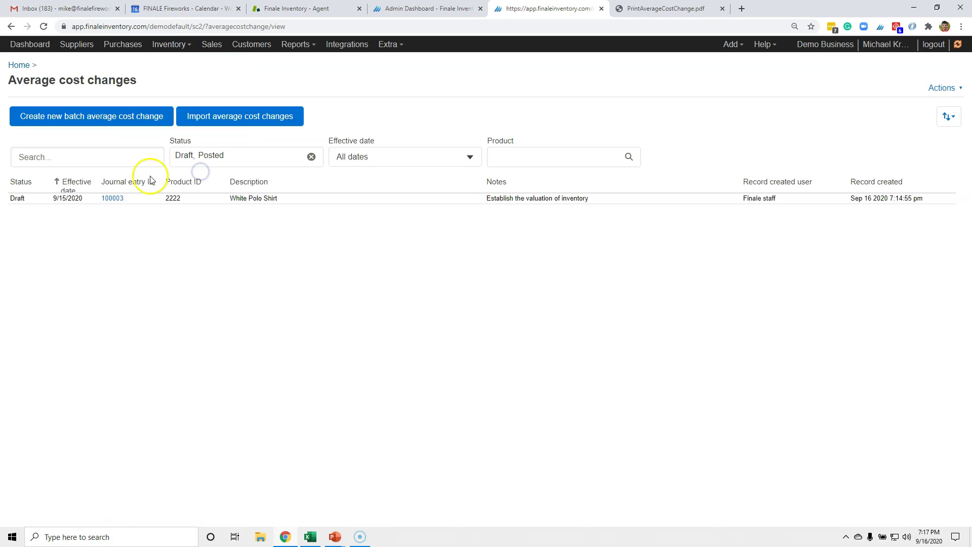
left_click(114, 200)
left_click(819, 181)
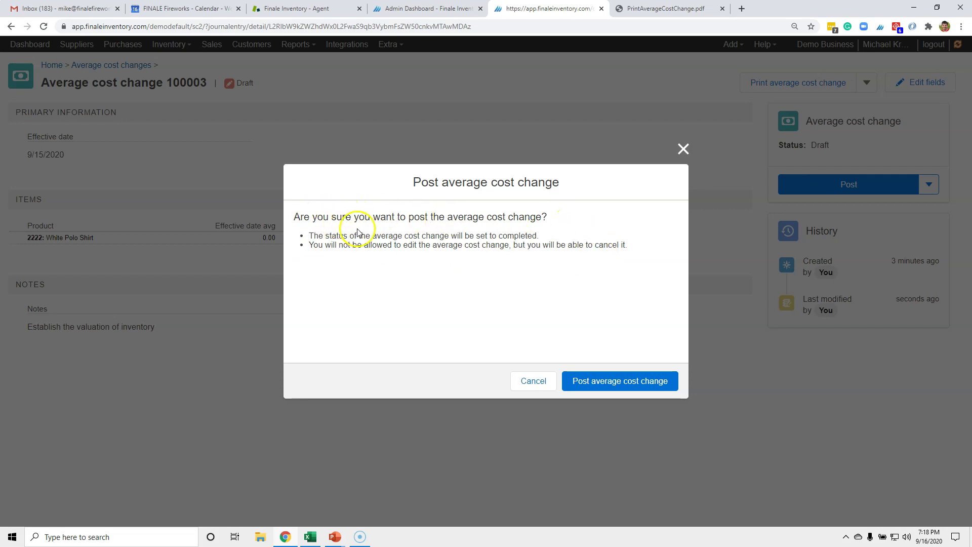
left_click(664, 389)
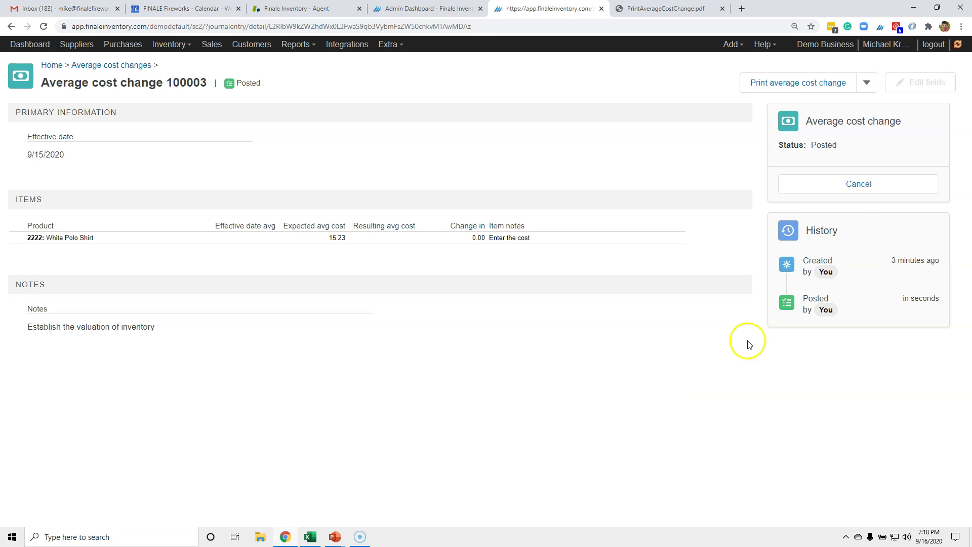
Step: Generate the printable PDF of the posted average cost change and return to the list of average cost changes
left_click(812, 81)
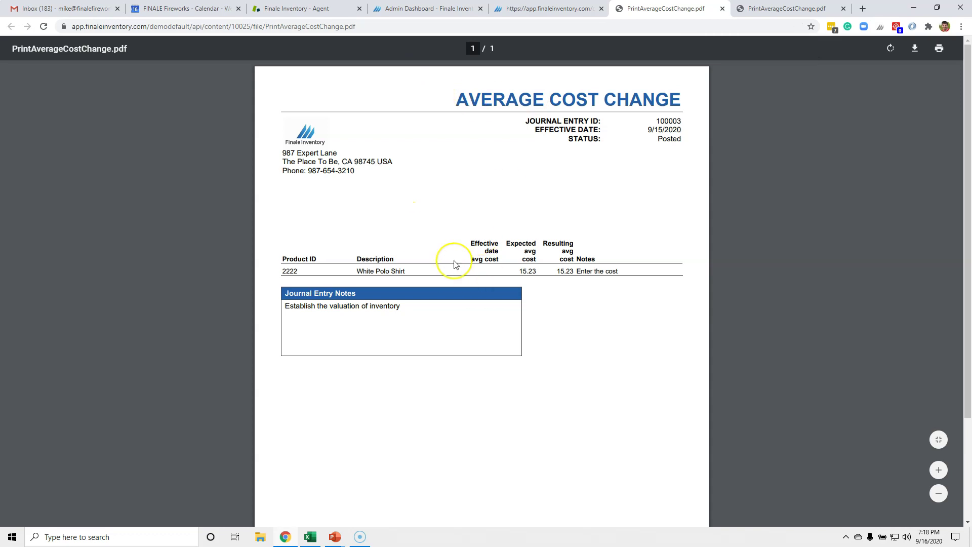
left_click(539, 11)
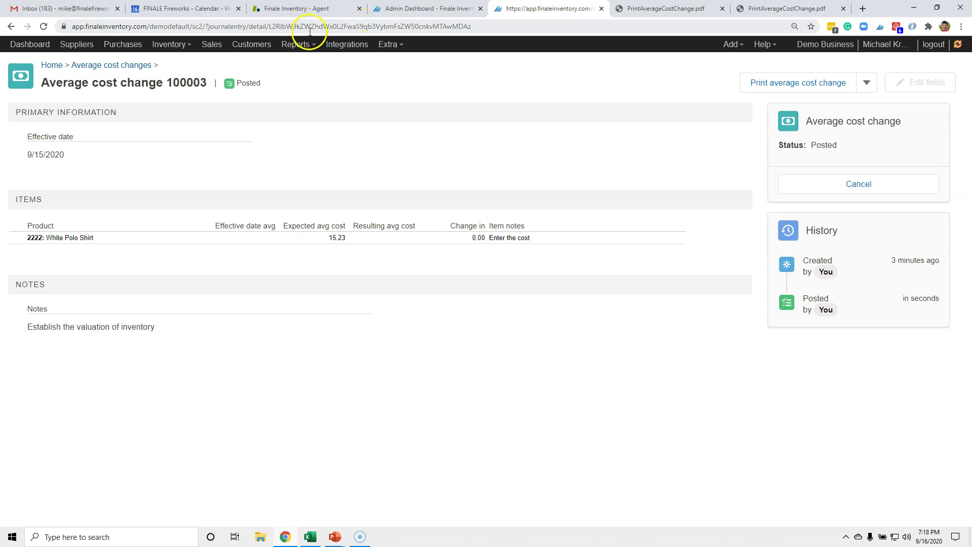
left_click(138, 65)
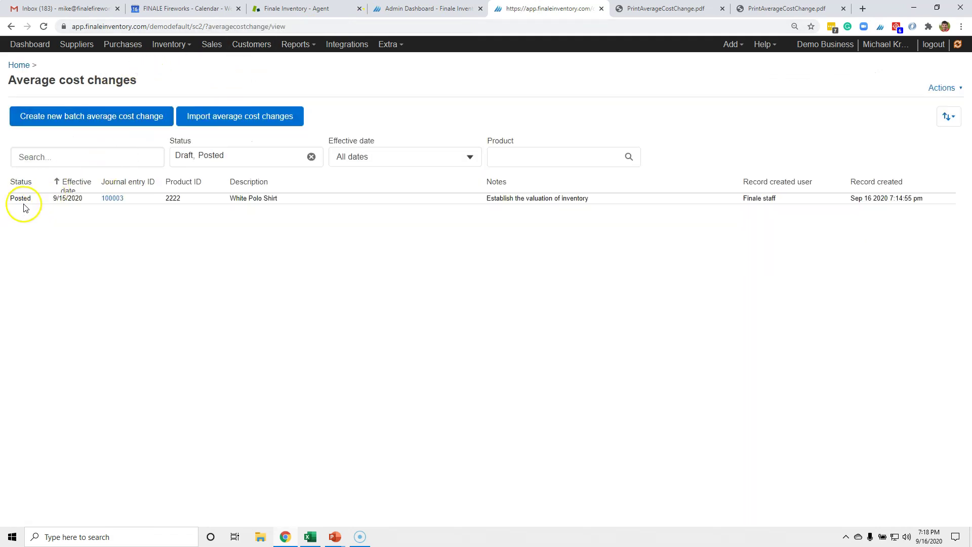
Step: Check the White Polo Shirt's average cost and valuation in the stock view with the cost change posted
left_click(164, 45)
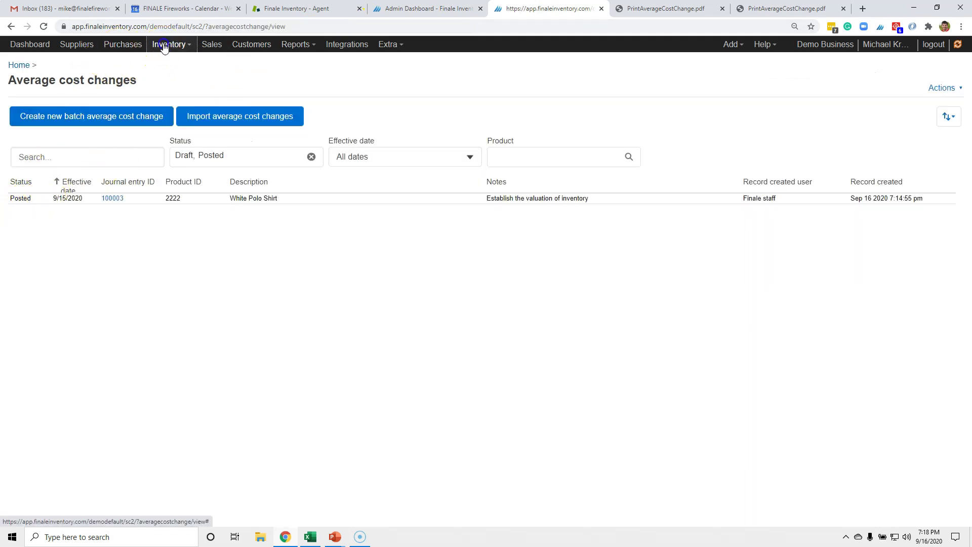
left_click(177, 60)
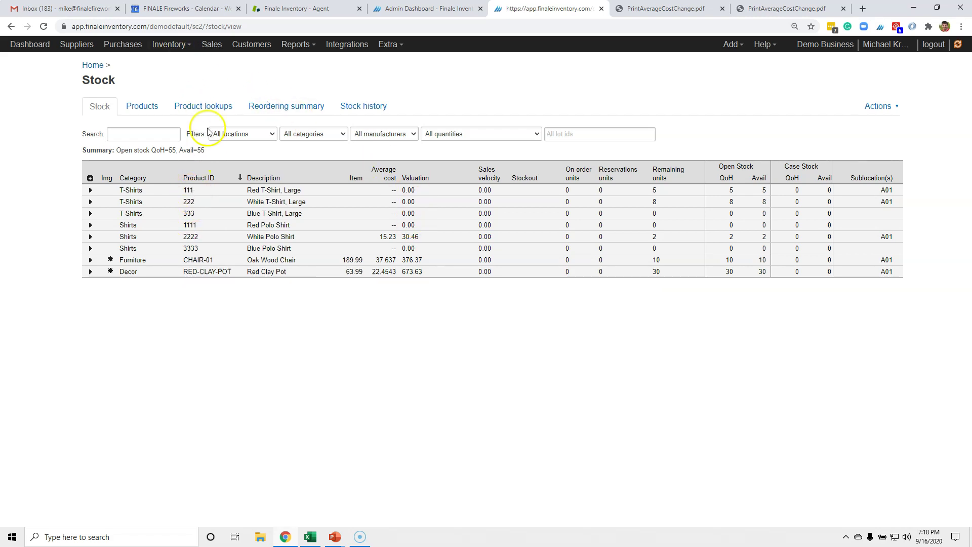
Step: Create a new batch average cost change and set its effective date to 9/16/2020
left_click(169, 45)
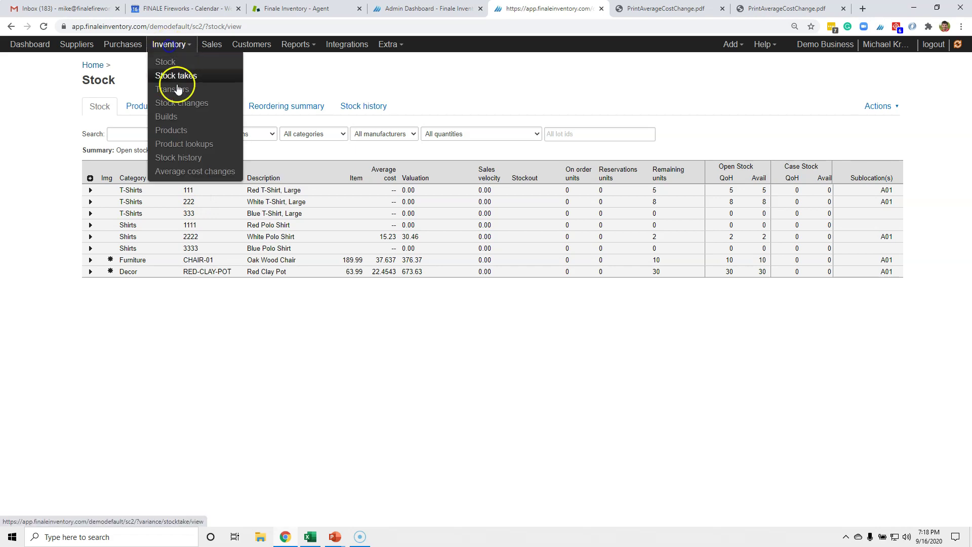
left_click(192, 200)
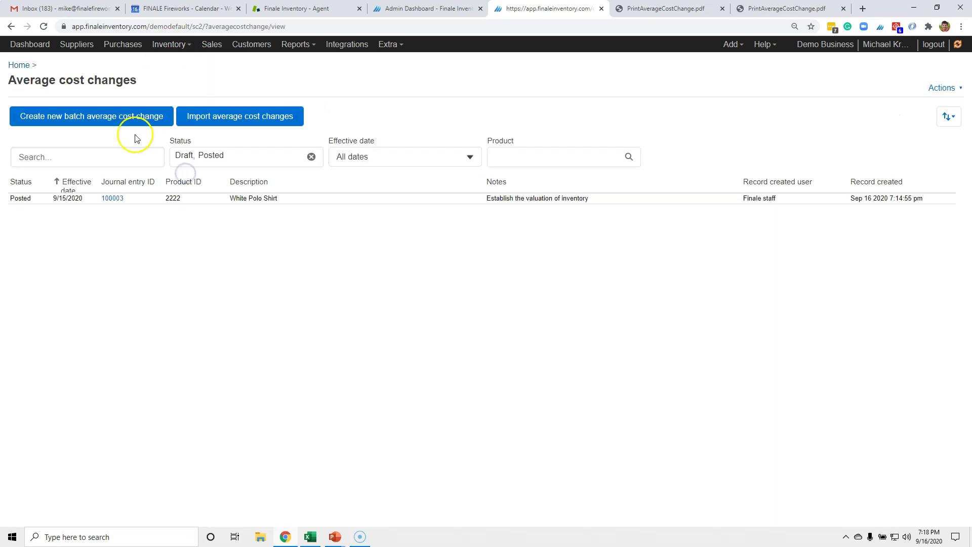
left_click(104, 118)
left_click(237, 306)
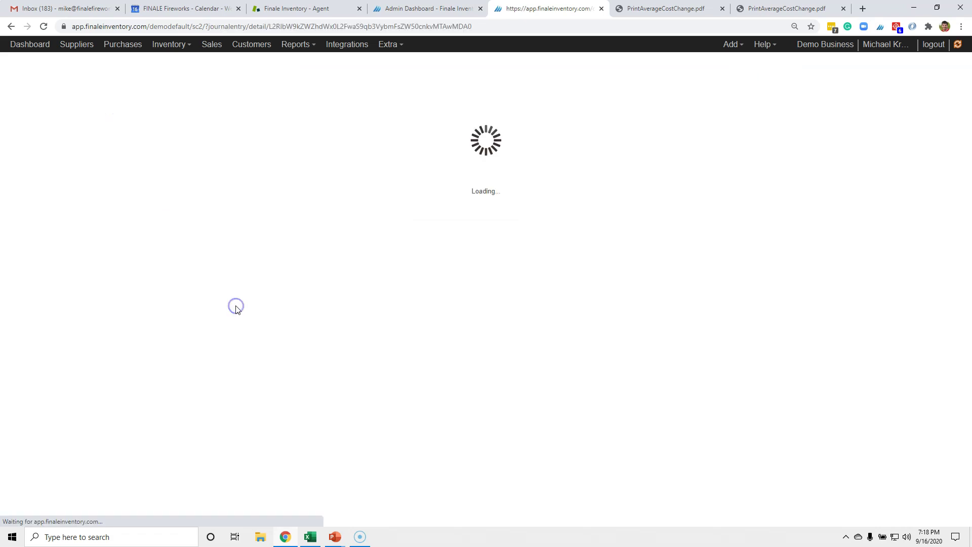
left_click(178, 153)
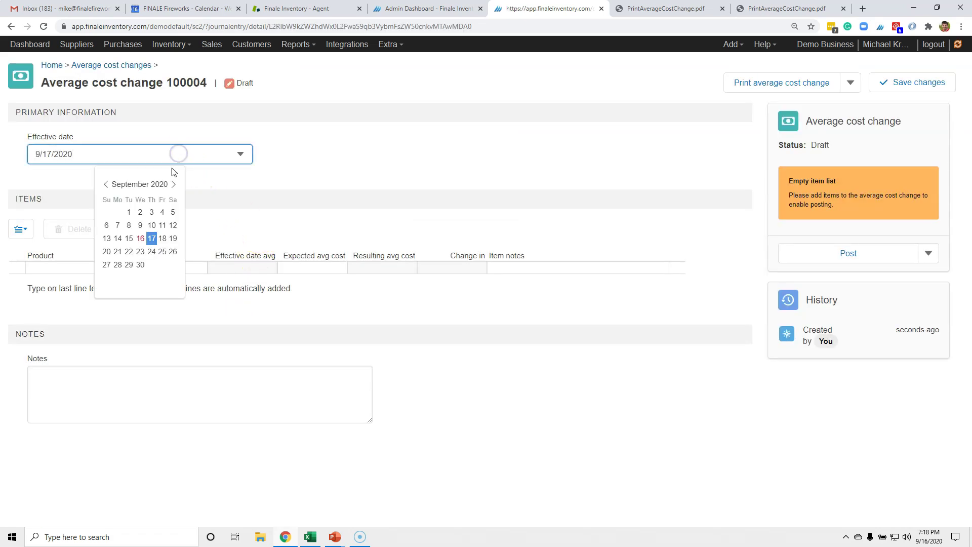
left_click(140, 238)
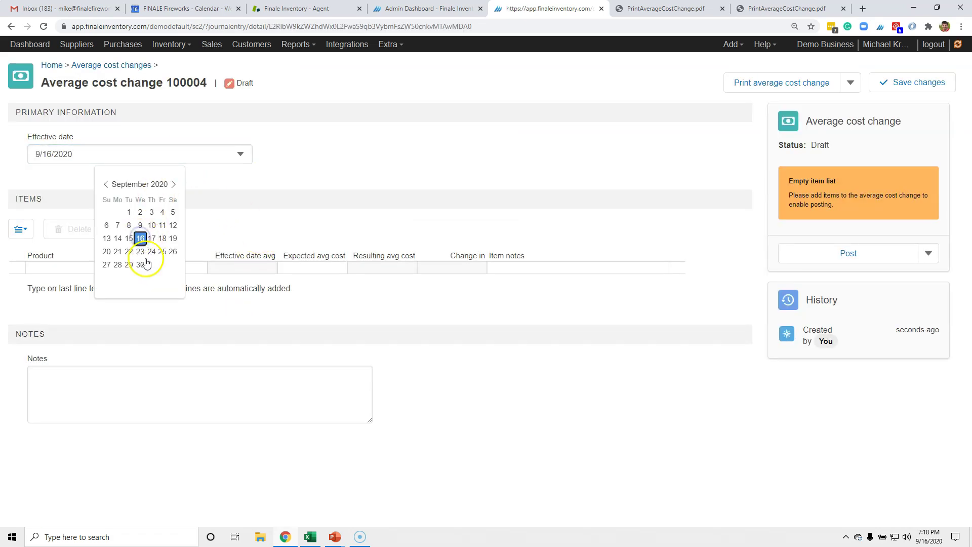
left_click(239, 218)
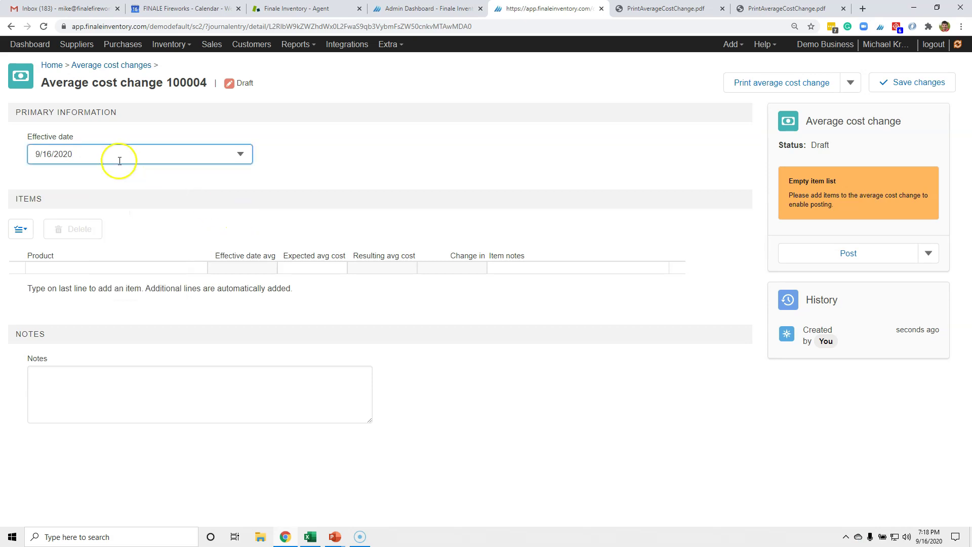
Step: Add products 111 Red T-Shirt, Large and 222 White T-Shirt, Large to the average cost change's items
left_click(98, 268)
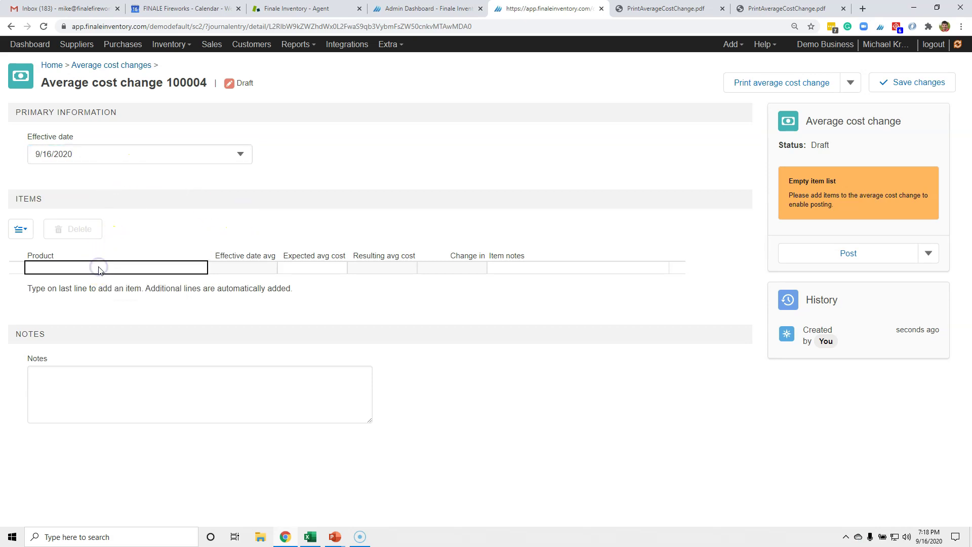
left_click(99, 268)
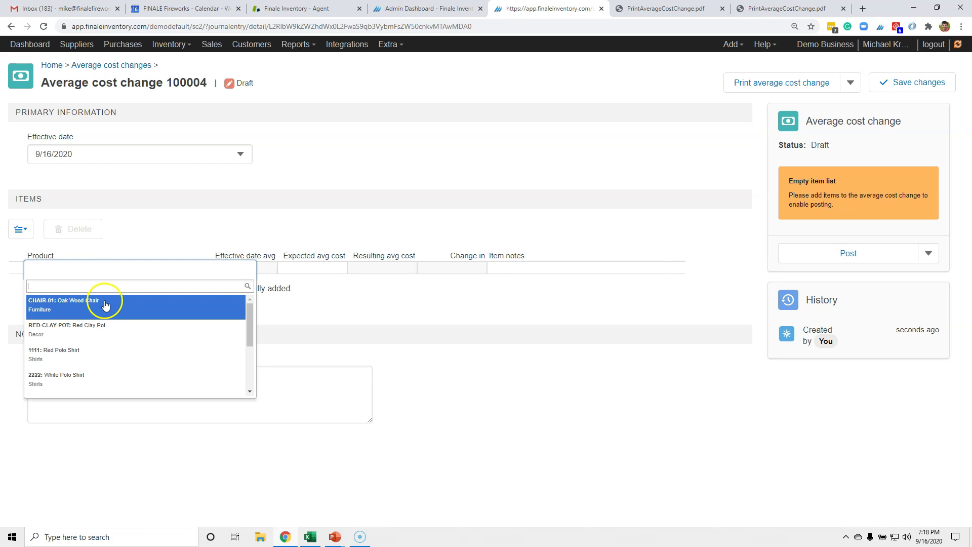
type("11")
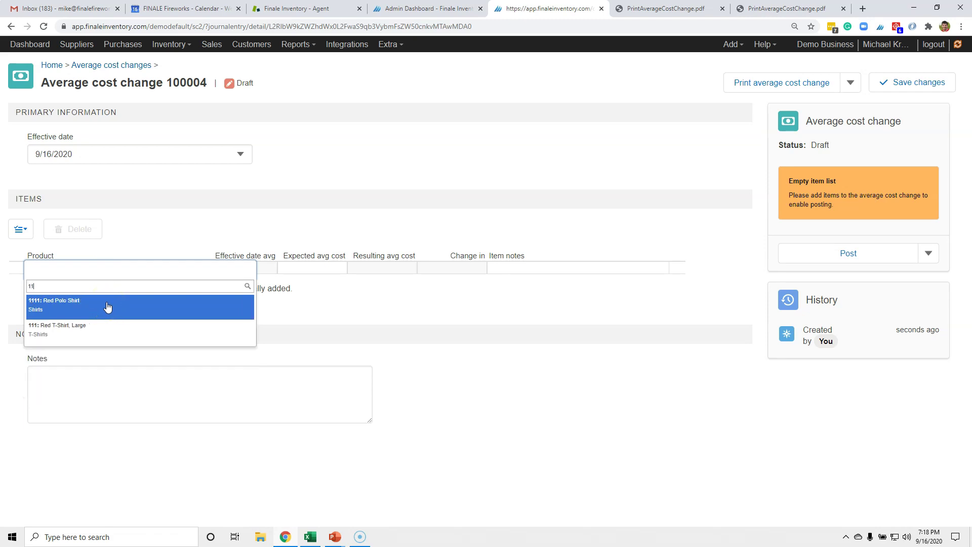
left_click(91, 324)
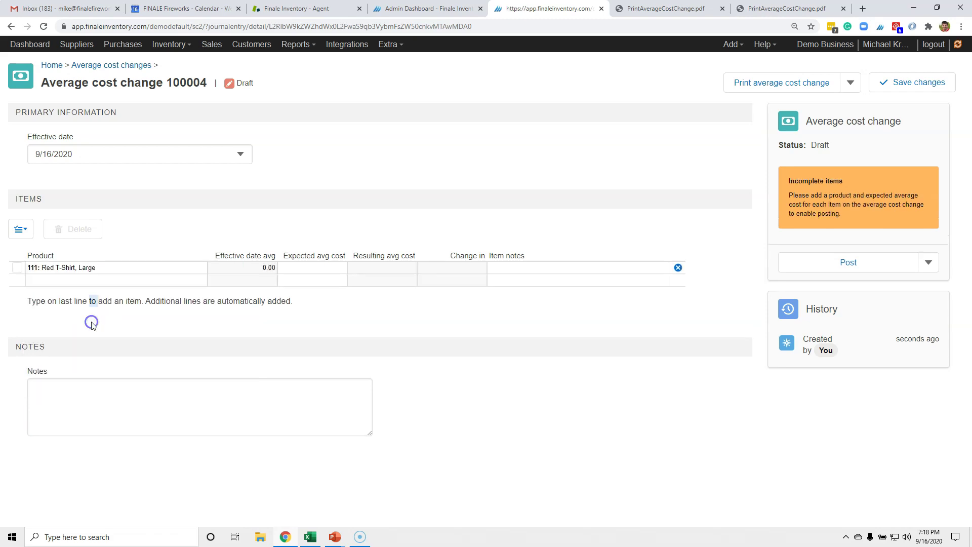
left_click(93, 280)
type("222")
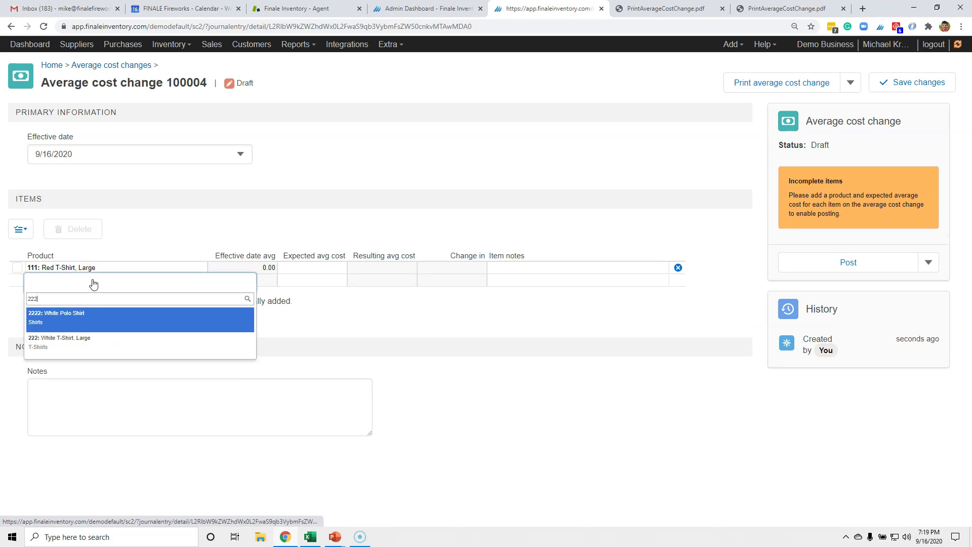
left_click(76, 348)
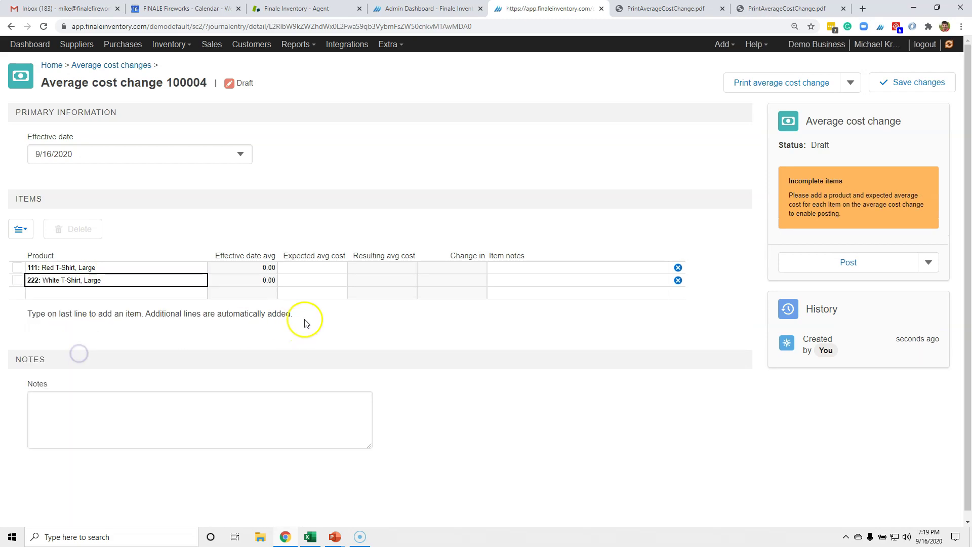
Step: Set the expected average cost to 5.23 for the Red T-Shirt and 5.86 for the White T-Shirt, and post the cost change
left_click(330, 268)
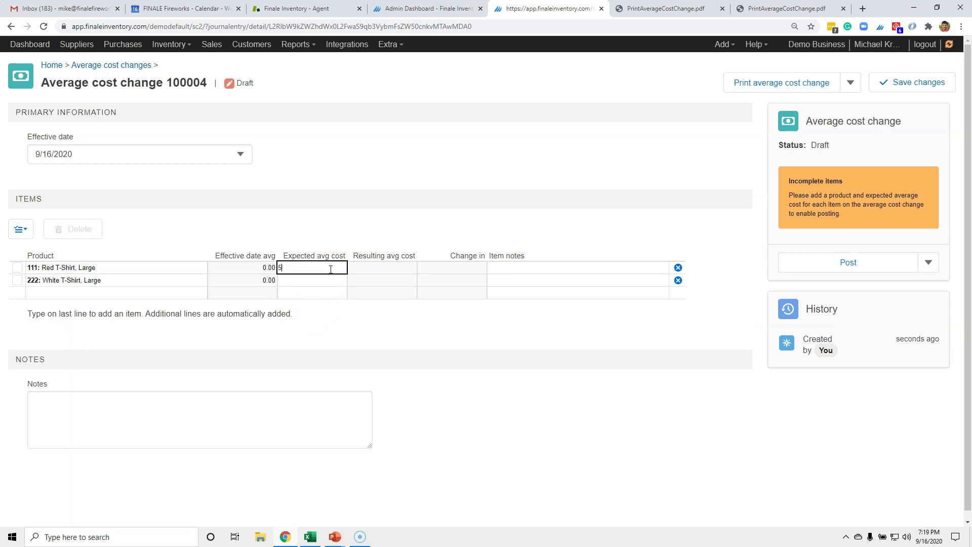
left_click(323, 283)
left_click(322, 217)
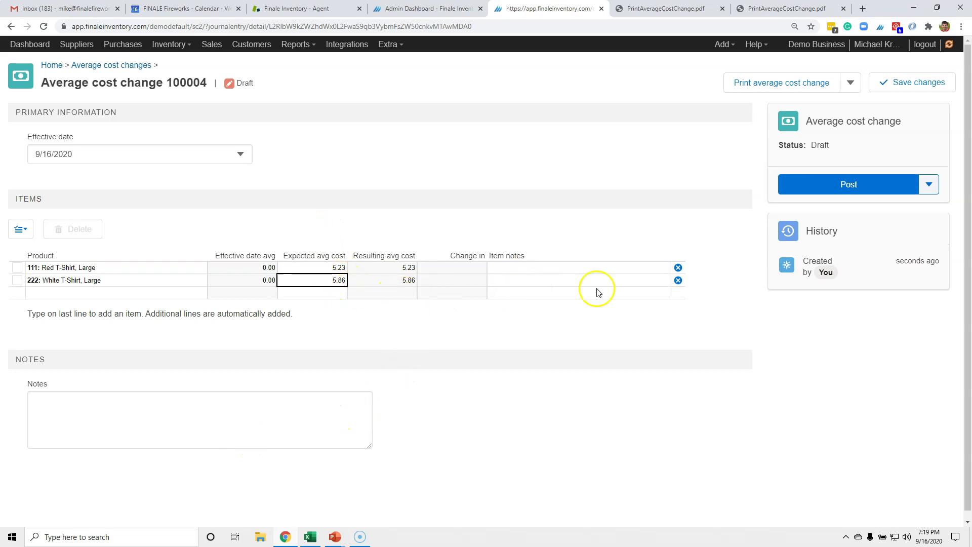
left_click(827, 186)
left_click(639, 381)
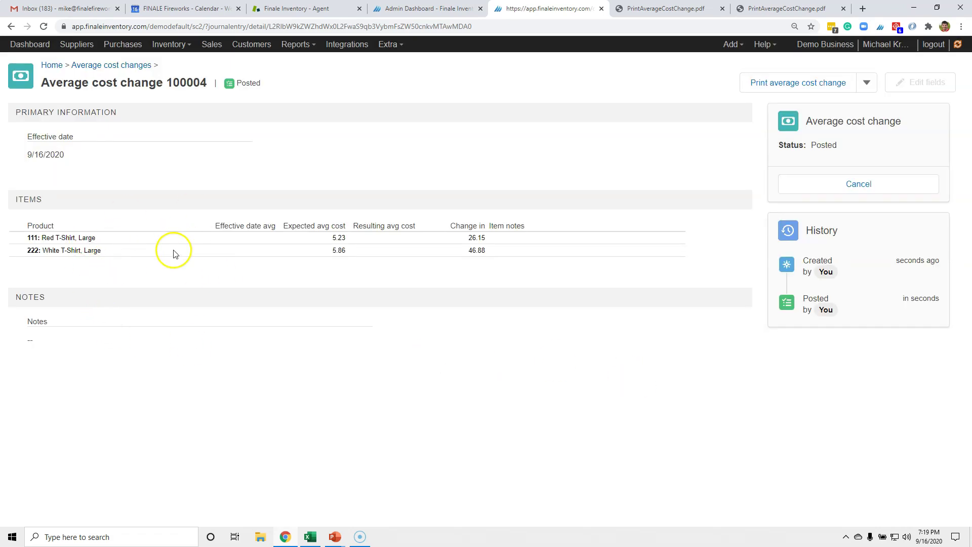
Step: Check the status of the multiple-product cost change in the list and on its detail page, and return to the list
left_click(135, 70)
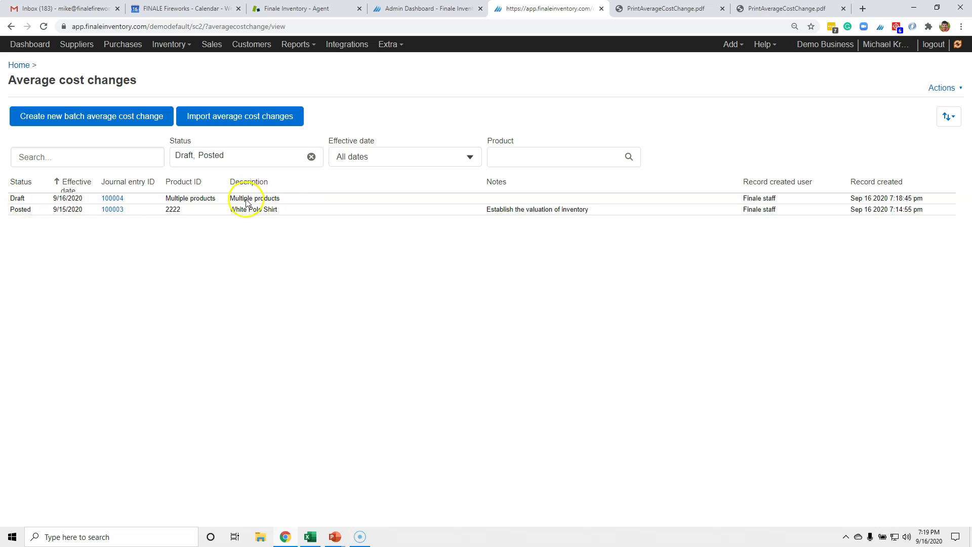
left_click(113, 199)
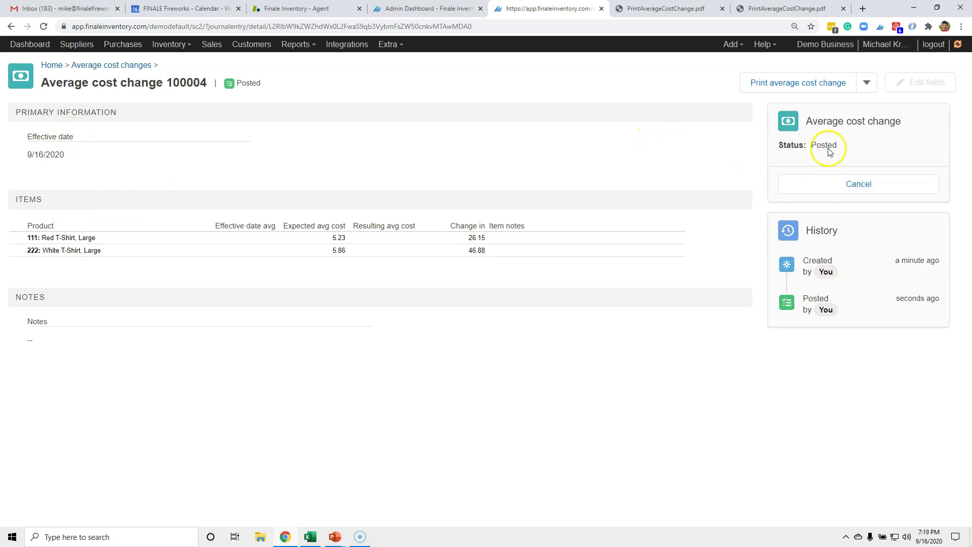
left_click(135, 66)
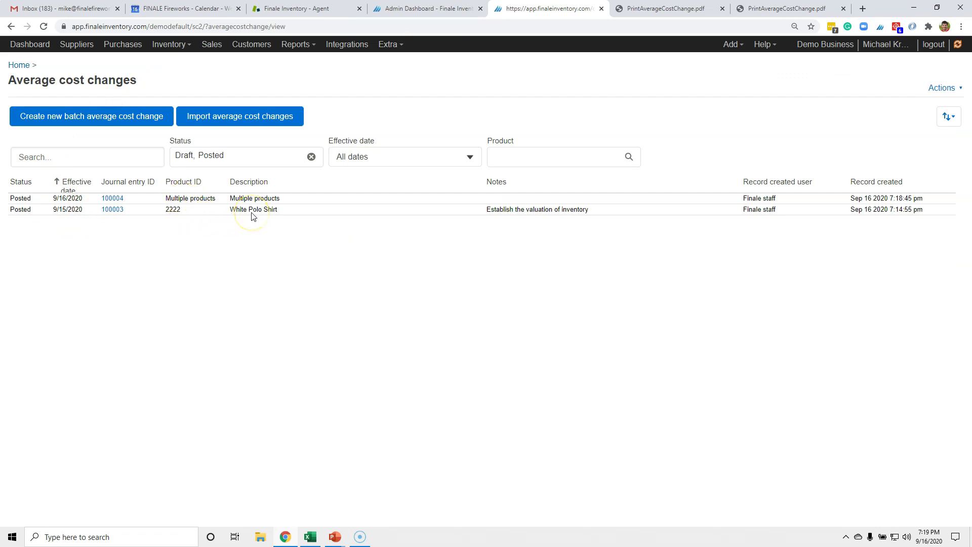
Step: Filter the average cost changes by product 111 Red T-Shirt, Large, and clear the filter
left_click(586, 159)
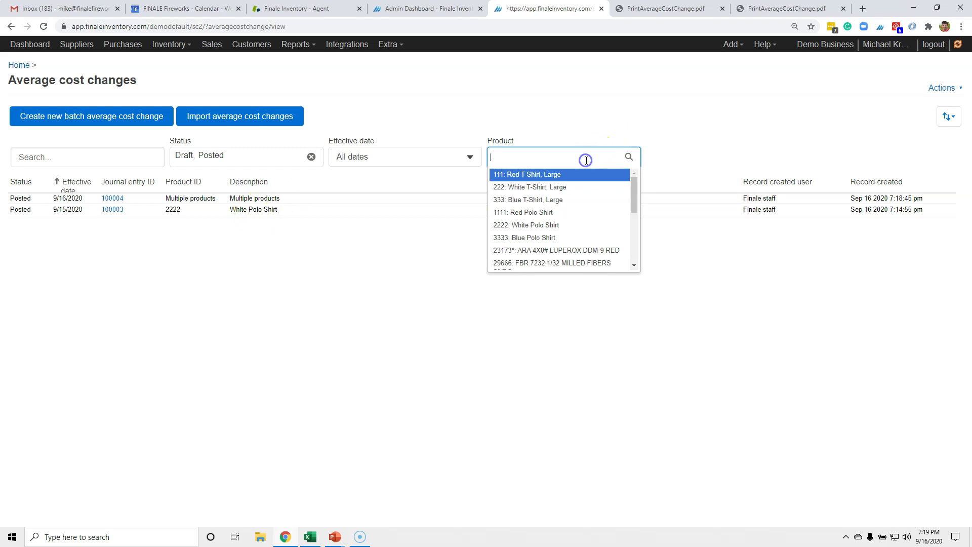
left_click(572, 181)
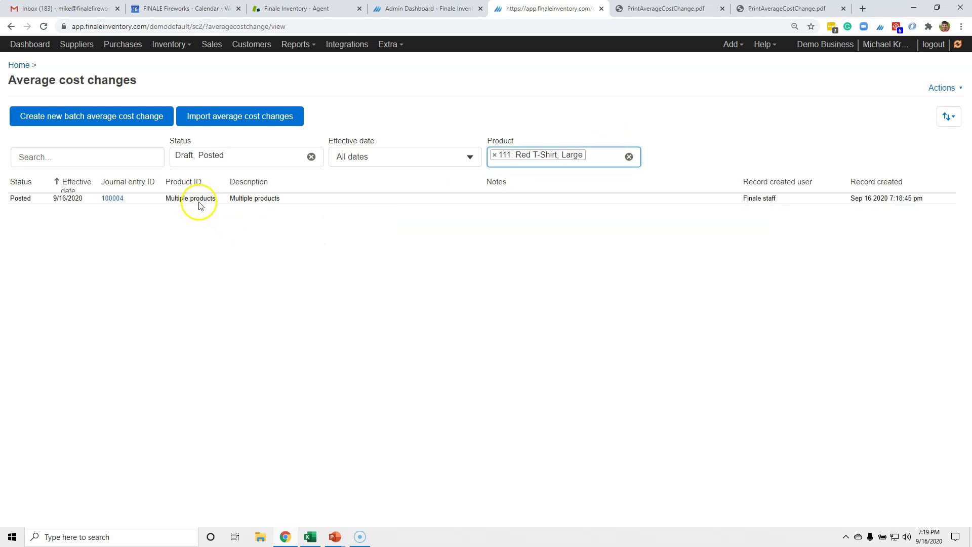
left_click(494, 155)
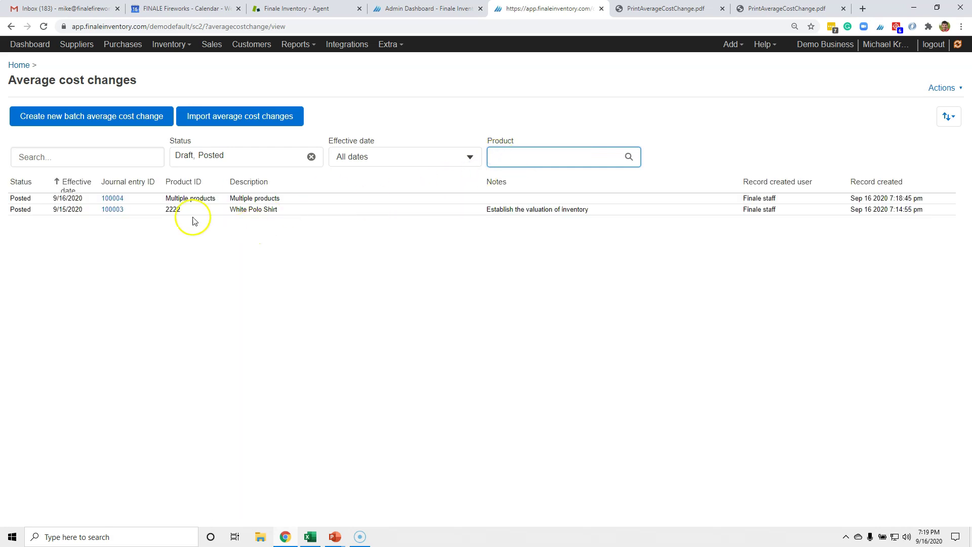
Step: Check the average costs and valuations of the Red and White T-Shirts in the stock view
left_click(168, 47)
left_click(169, 61)
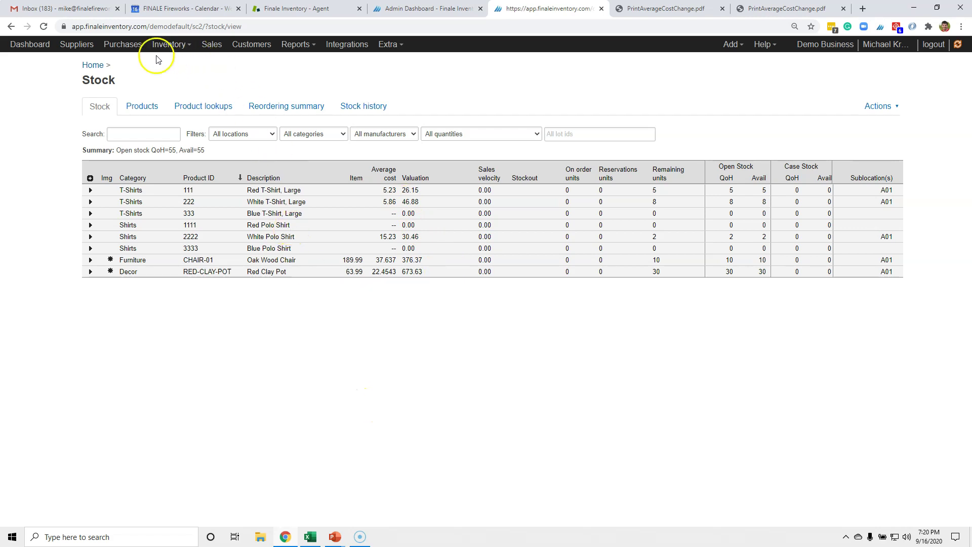
Step: Open the import for average cost changes and examine its supported and required column titles
left_click(168, 45)
left_click(196, 173)
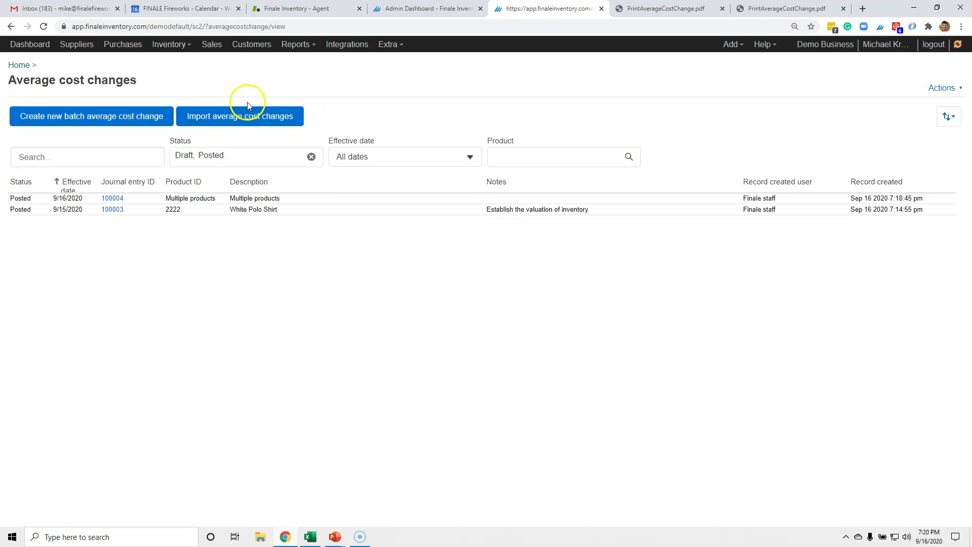
left_click(272, 115)
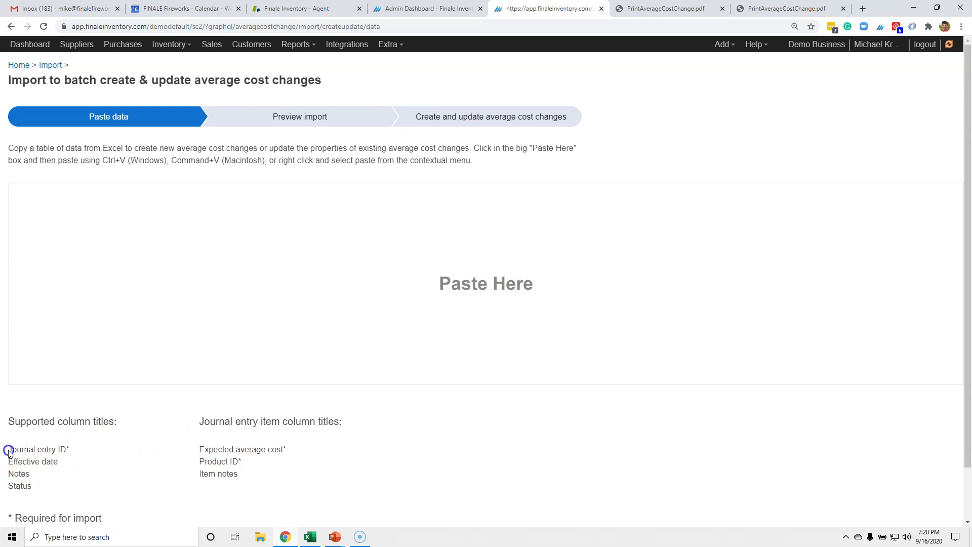
left_click_drag(8, 450, 68, 443)
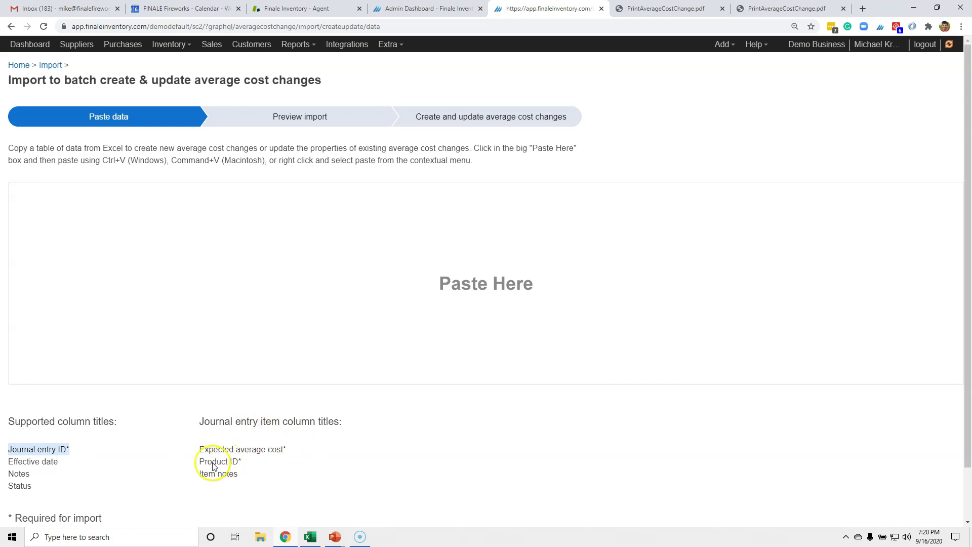
Step: Switch to the AVGTest workbook in Excel and add the column header "Journal ID" in cell G1
left_click(310, 537)
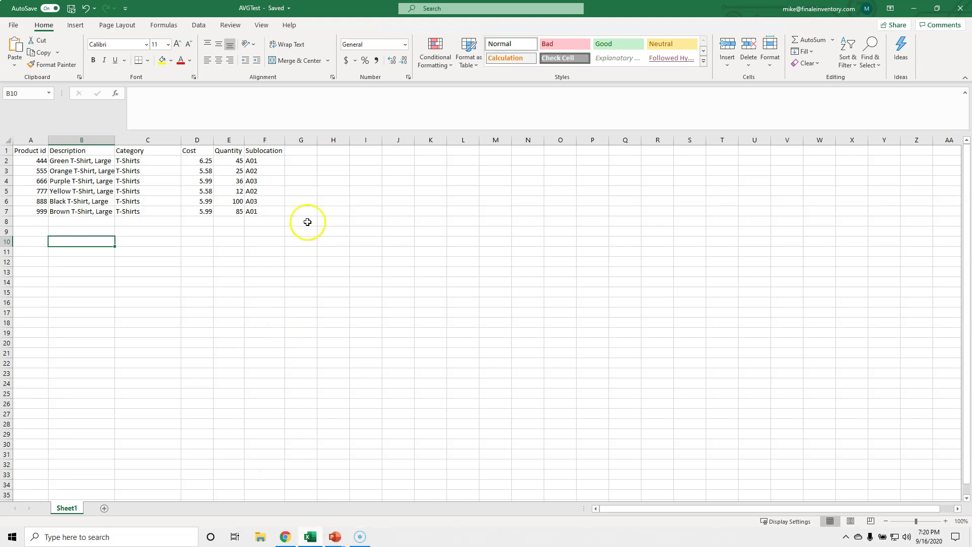
left_click(300, 153)
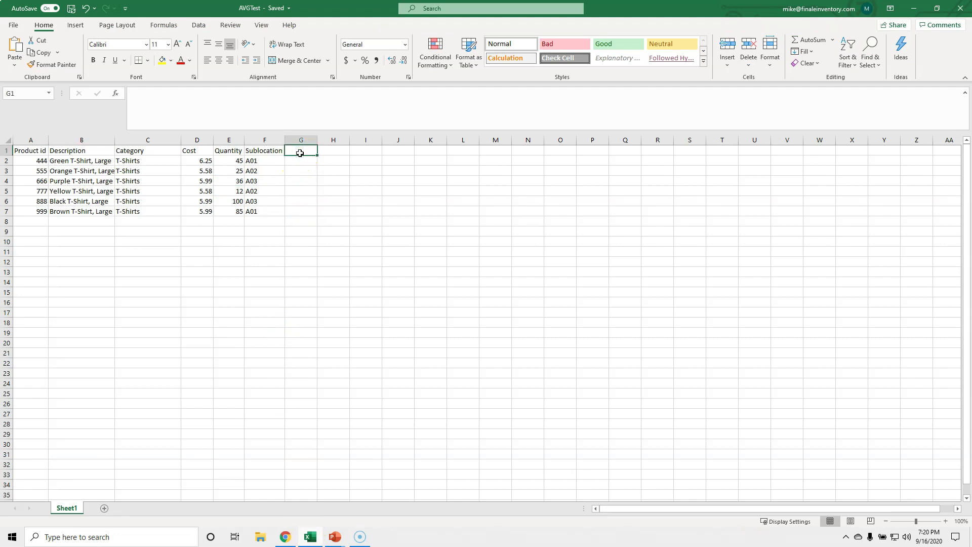
type("Journal ID")
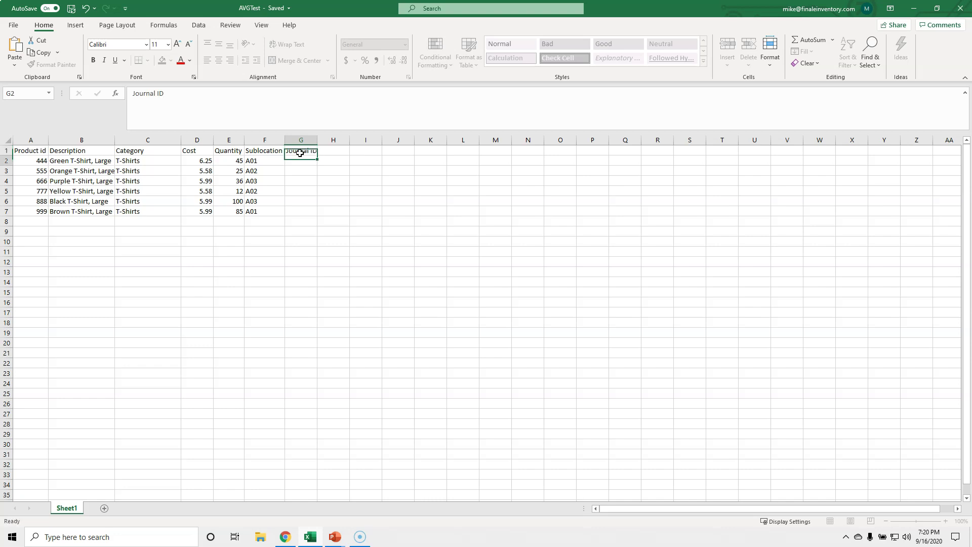
key("Return")
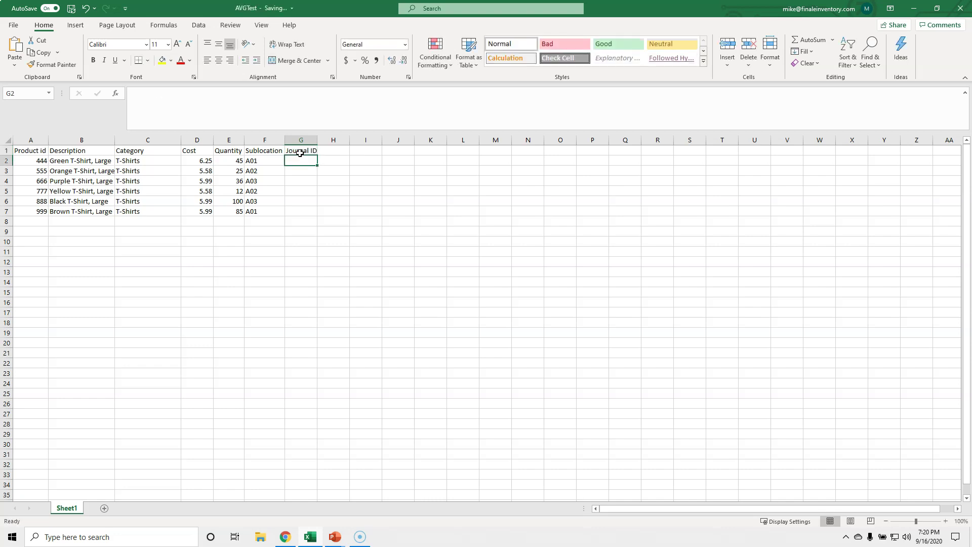
Step: Enter MJK-01 as the journal ID in G2 and copy it to G3:G7 for the remaining products
type("MJK-01")
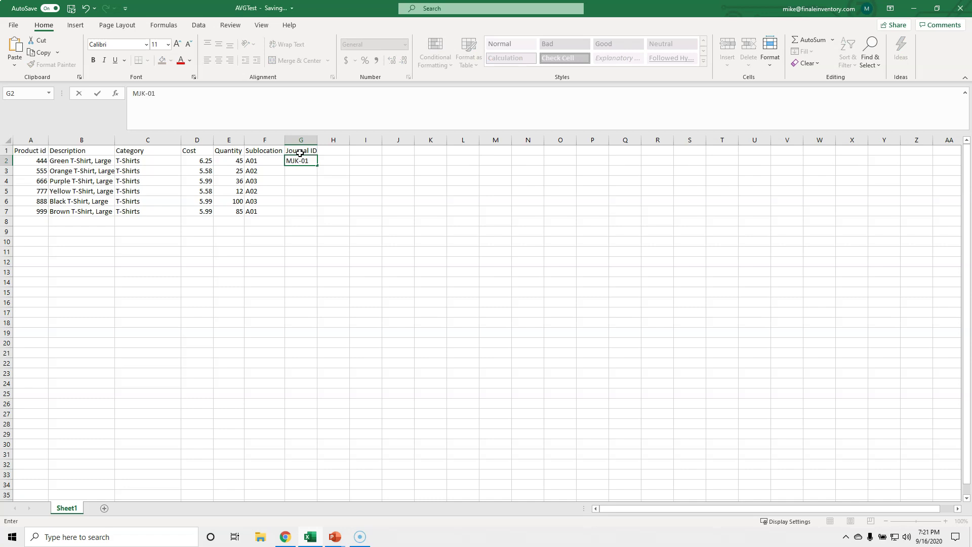
key("Return")
left_click(302, 157)
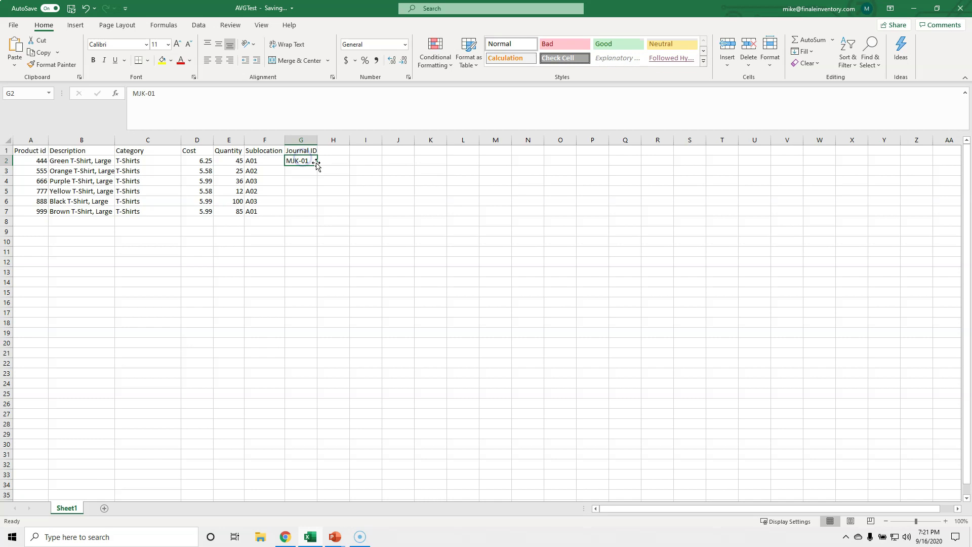
key("ctrl+c")
left_click_drag(310, 170, 318, 208)
left_click_drag(318, 208, 315, 205)
left_click_drag(309, 173, 310, 209)
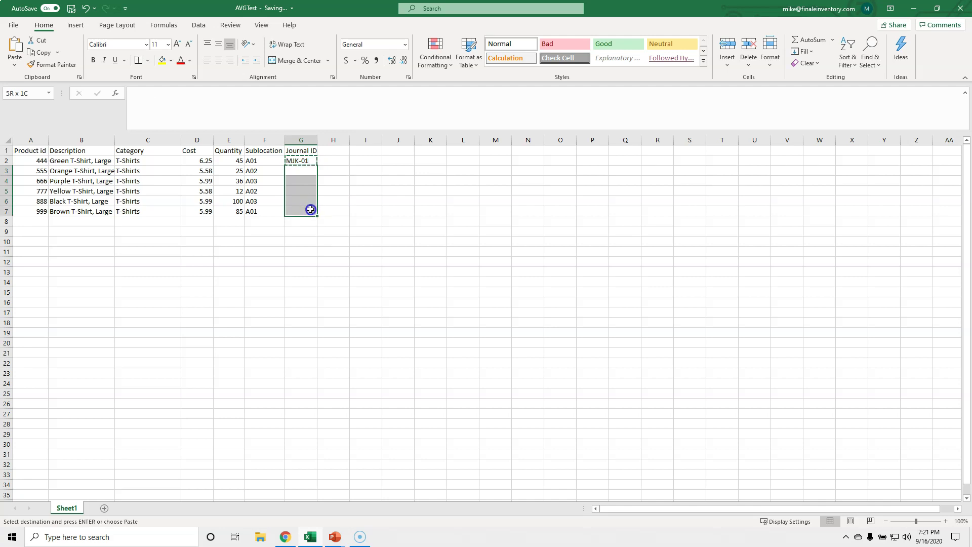
key("ctrl+v")
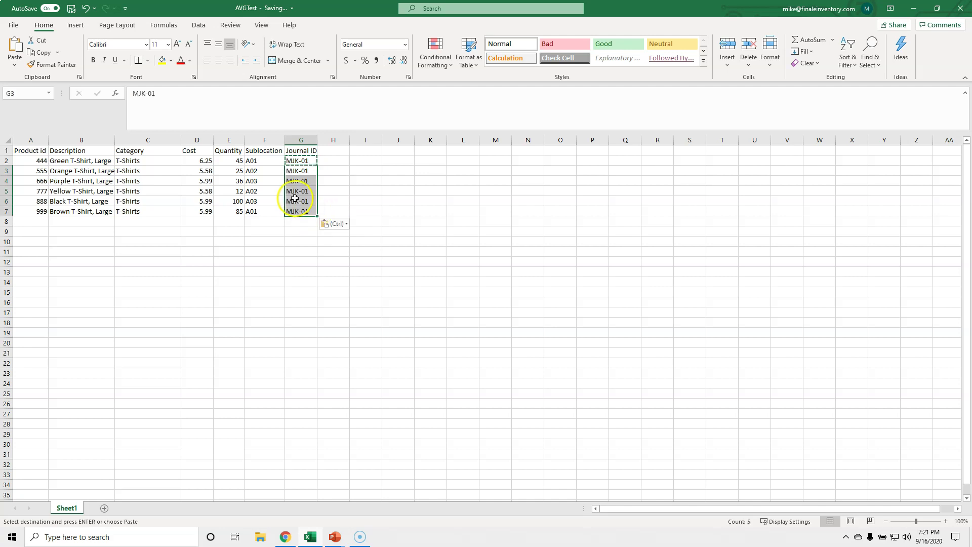
Step: Add the column header "Effective Date" in cell H1, beside the Journal ID column
left_click(297, 250)
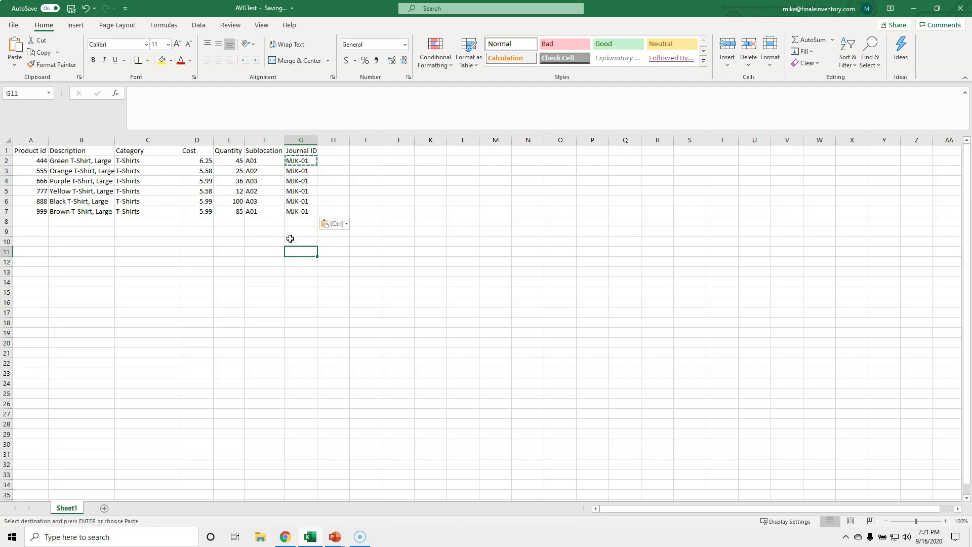
key("Escape")
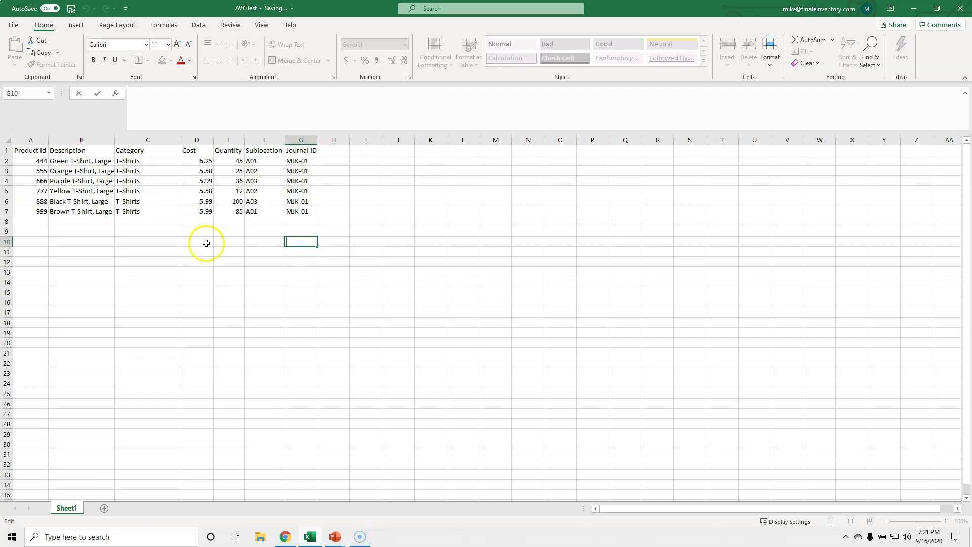
left_click(206, 242)
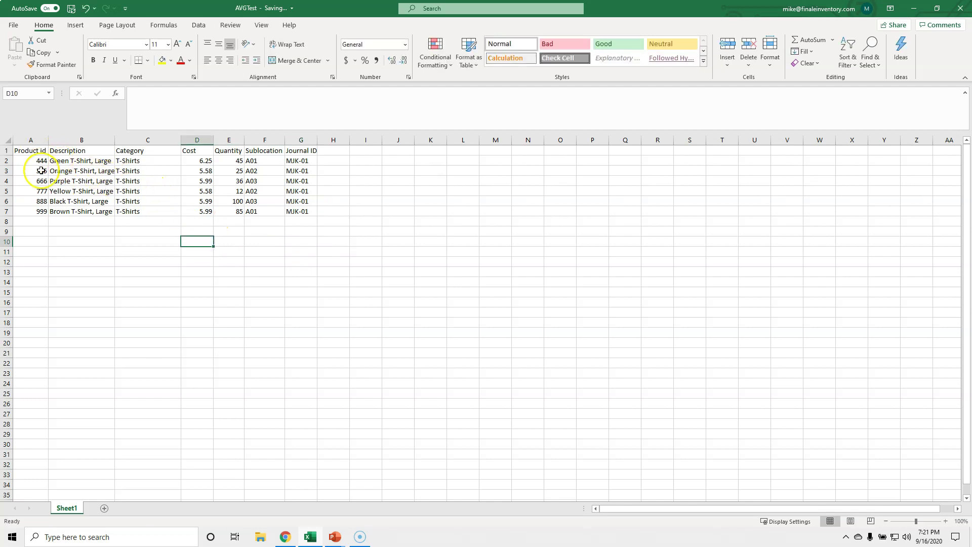
left_click_drag(32, 150, 309, 208)
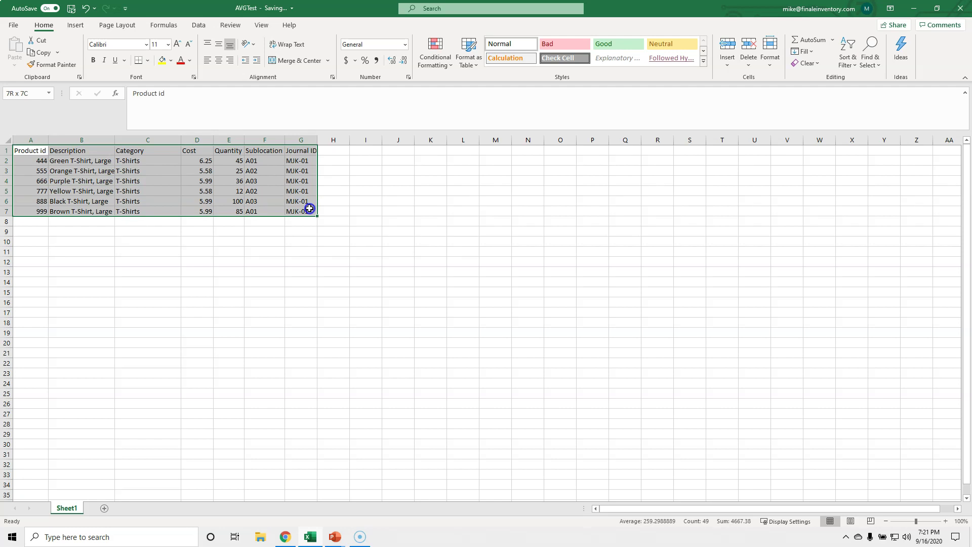
left_click(310, 208)
left_click(331, 151)
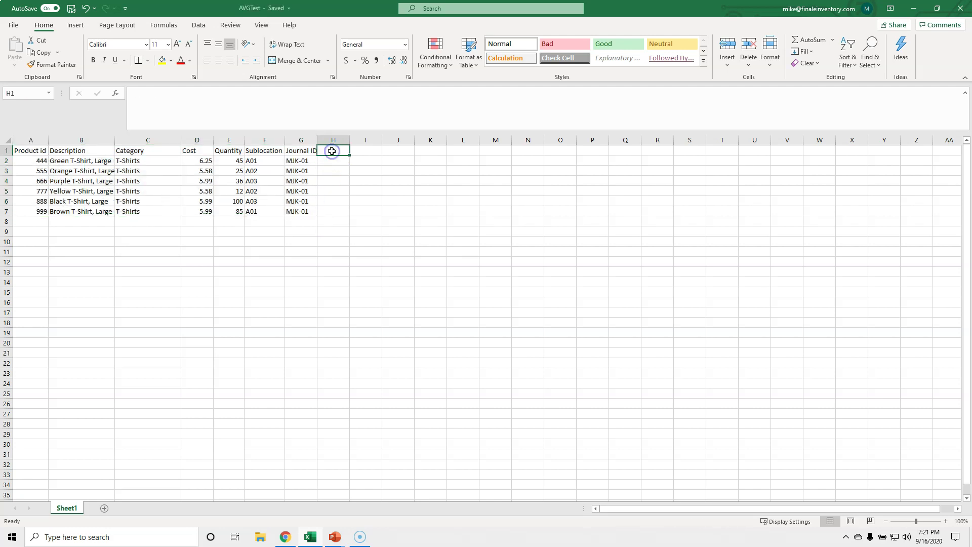
type("Effective Date")
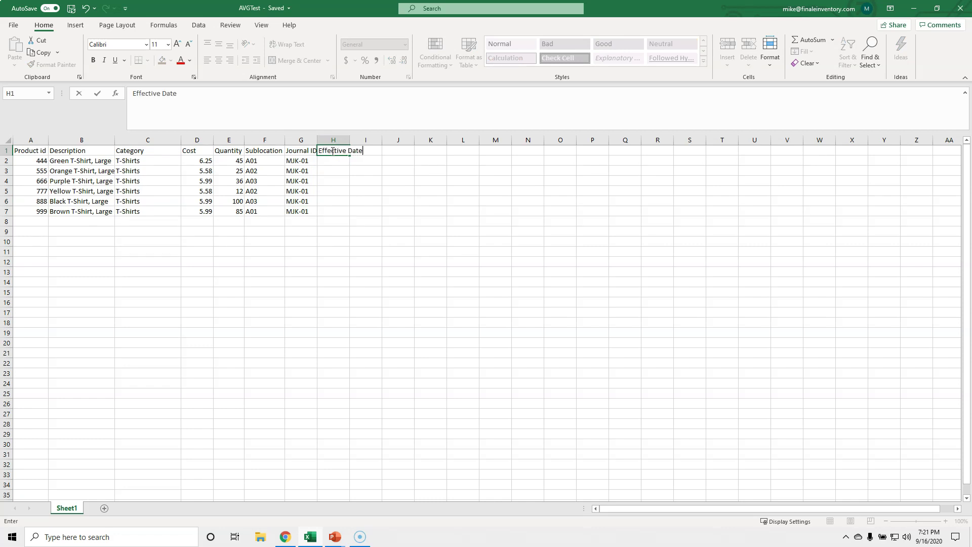
key("Return")
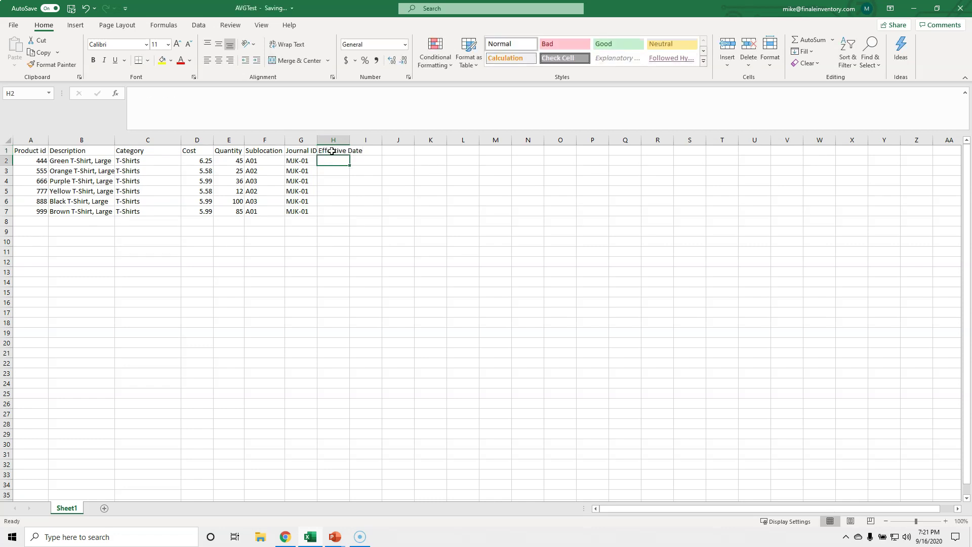
Step: Enter 9/16/2020 as the effective date in H2 and copy it to H3:H7 for the remaining products
type("9/16/2020")
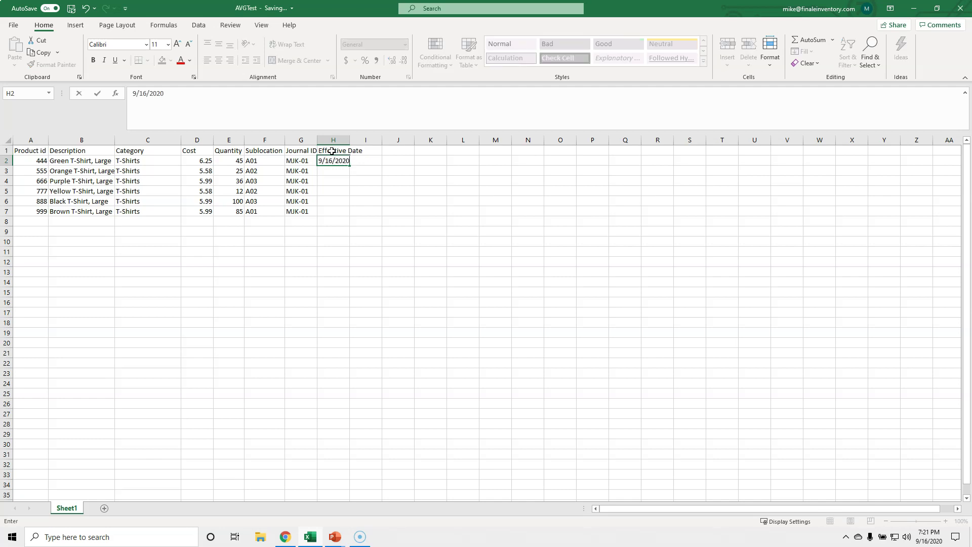
key("Return")
left_click(332, 160)
key("ctrl+c")
left_click_drag(333, 173, 340, 208)
key("ctrl+v")
left_click(335, 241)
Step: Copy the whole product table A1:H7, including its header row
left_click_drag(20, 151, 345, 211)
right_click(344, 209)
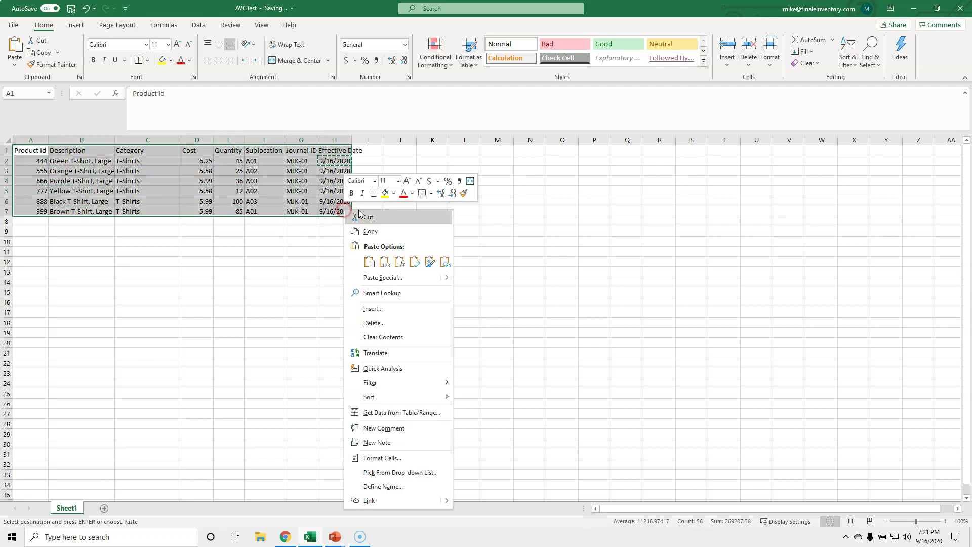
left_click(370, 231)
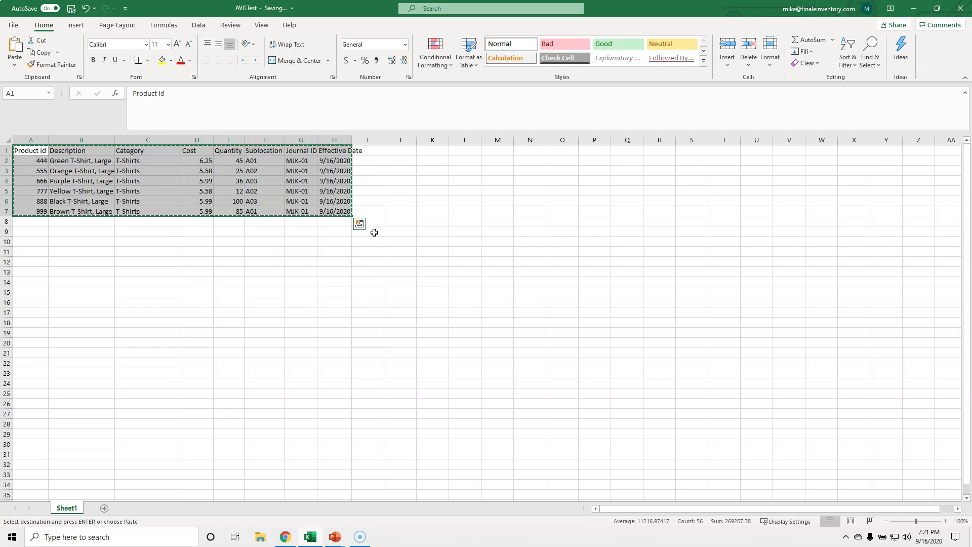
right_click(291, 163)
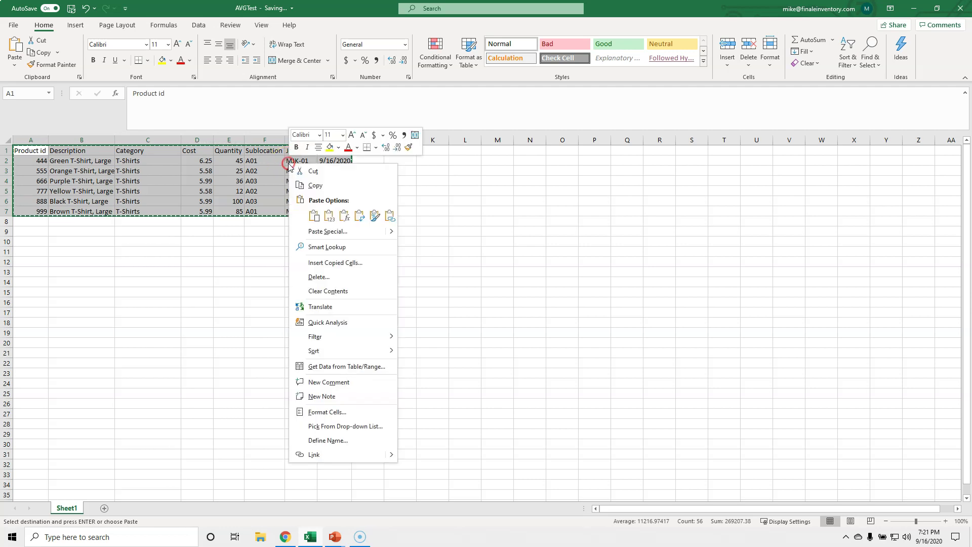
left_click(311, 181)
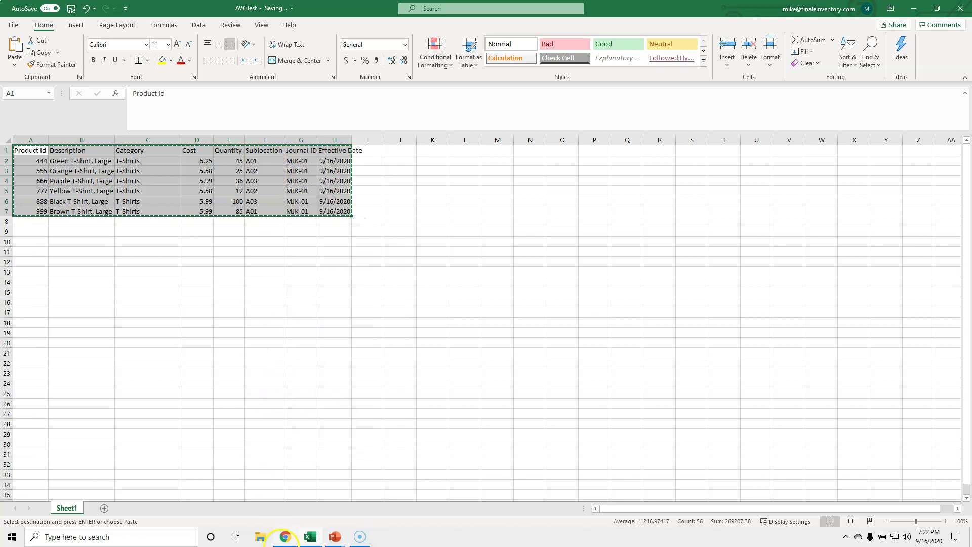
Step: Switch to Finale Inventory in Chrome, open the import to batch create and update products, and paste the copied table
left_click(285, 537)
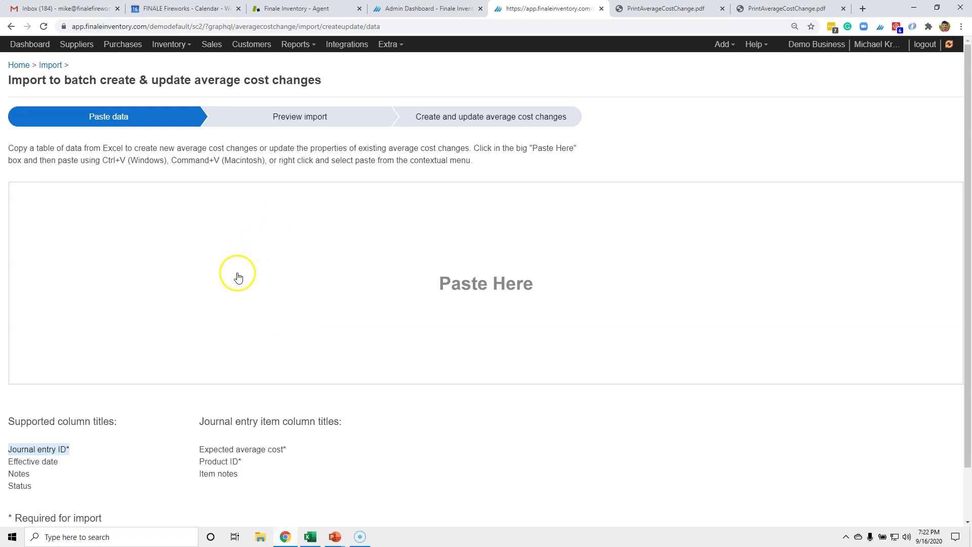
left_click(253, 283)
left_click(162, 45)
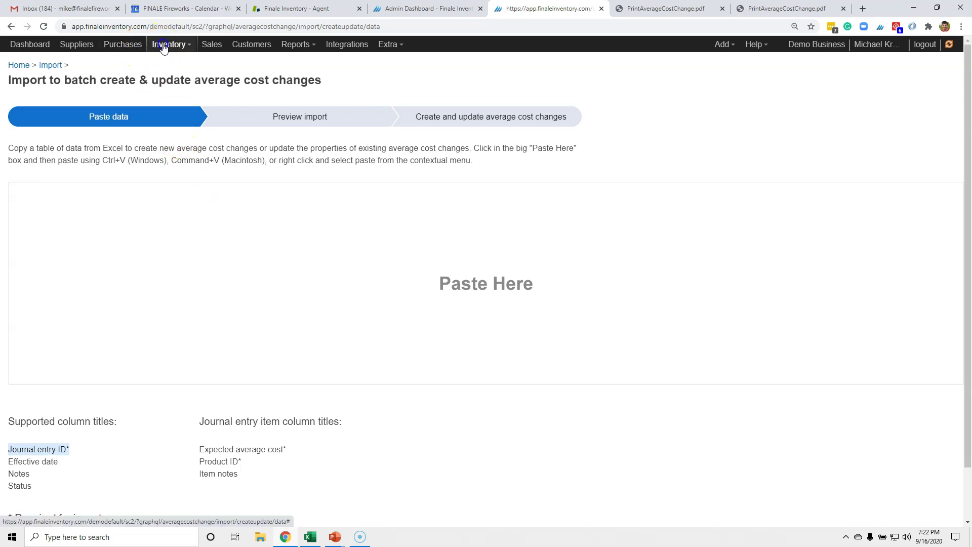
left_click(181, 131)
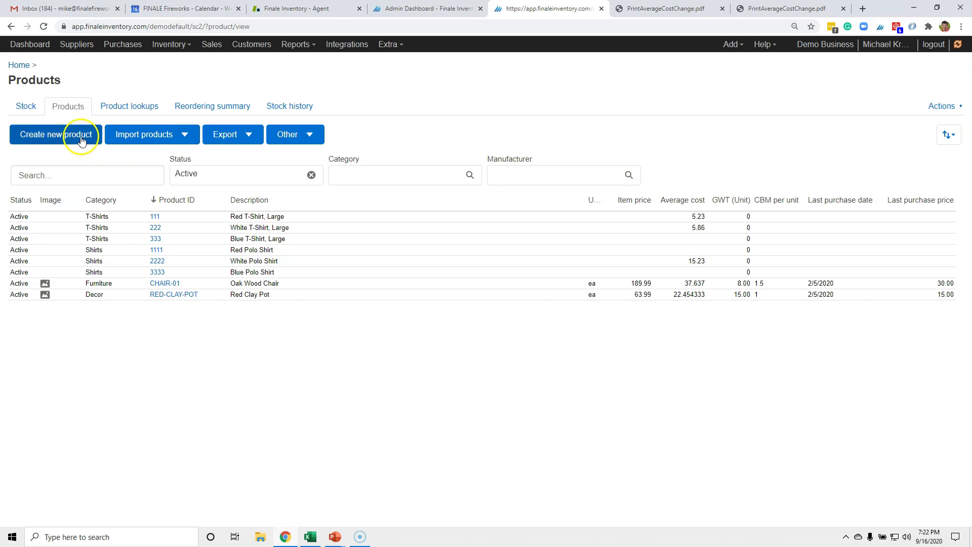
left_click(142, 136)
left_click(146, 160)
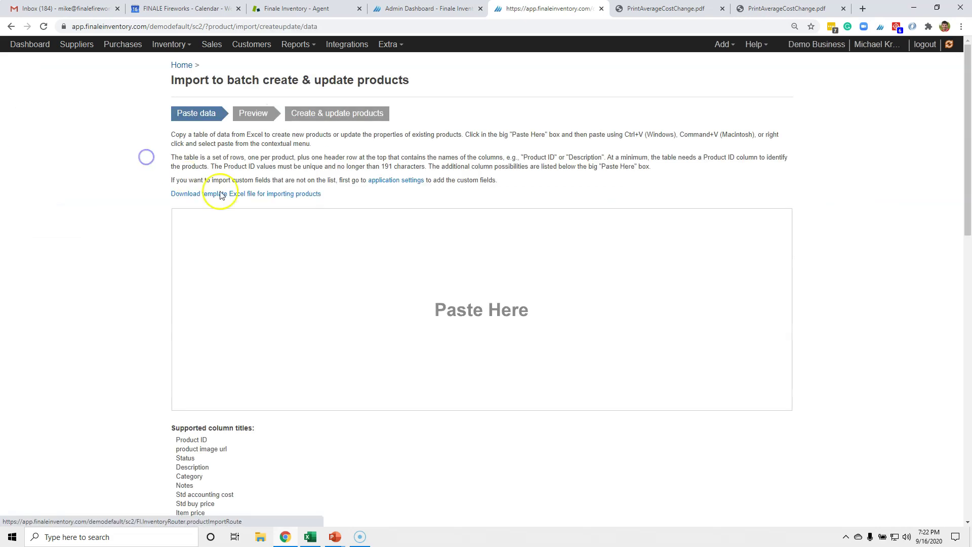
right_click(400, 285)
left_click(475, 363)
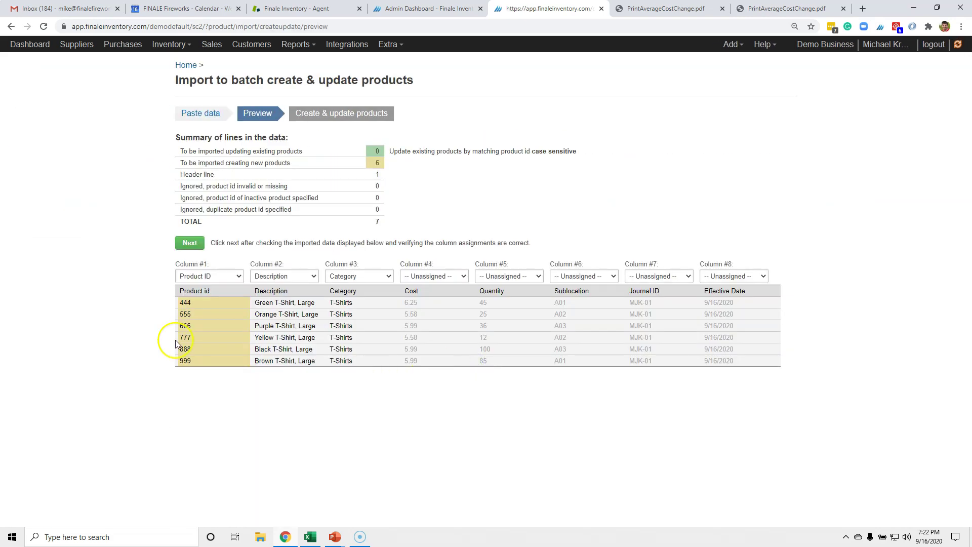
Step: Commit the product import to create T-shirt products 444 to 999, and check them in the stock view
left_click_drag(299, 162, 218, 164)
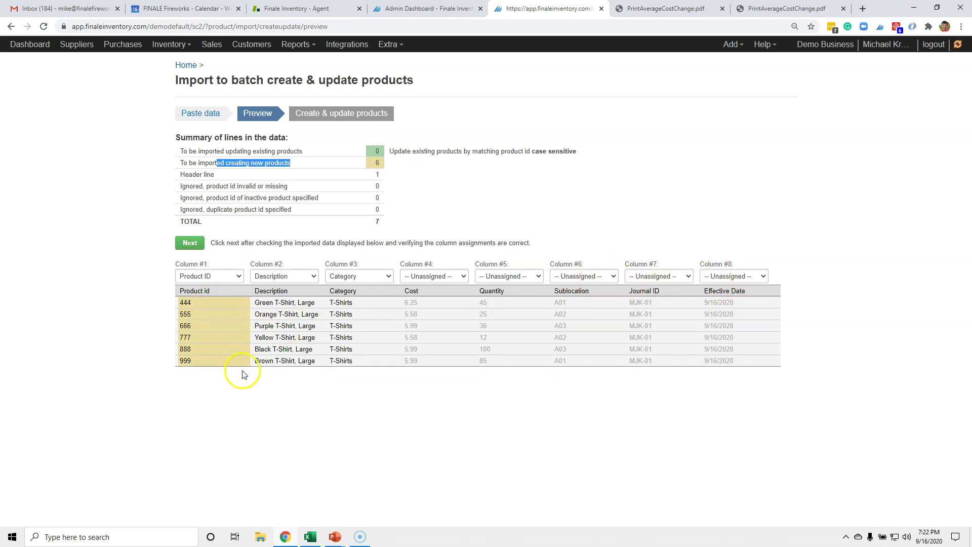
left_click(190, 243)
left_click(192, 181)
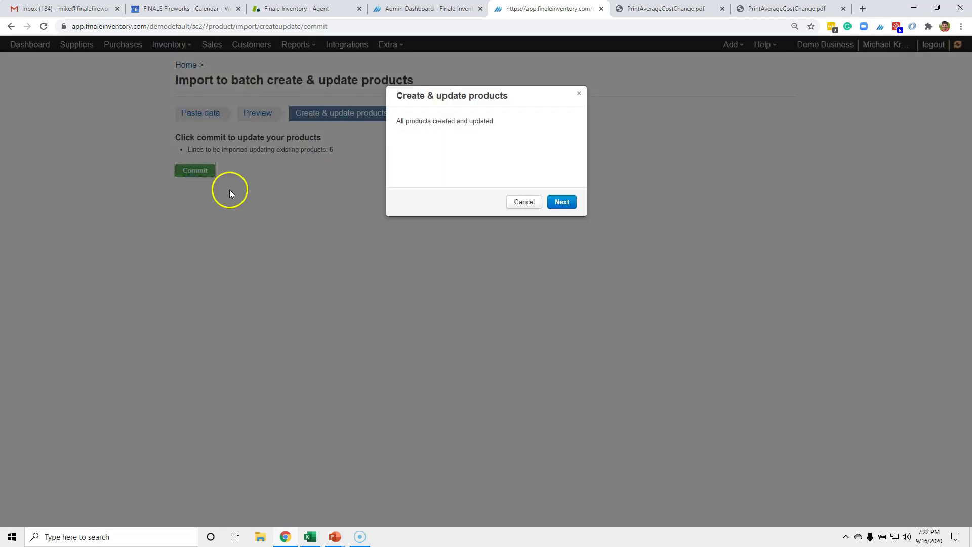
left_click(566, 202)
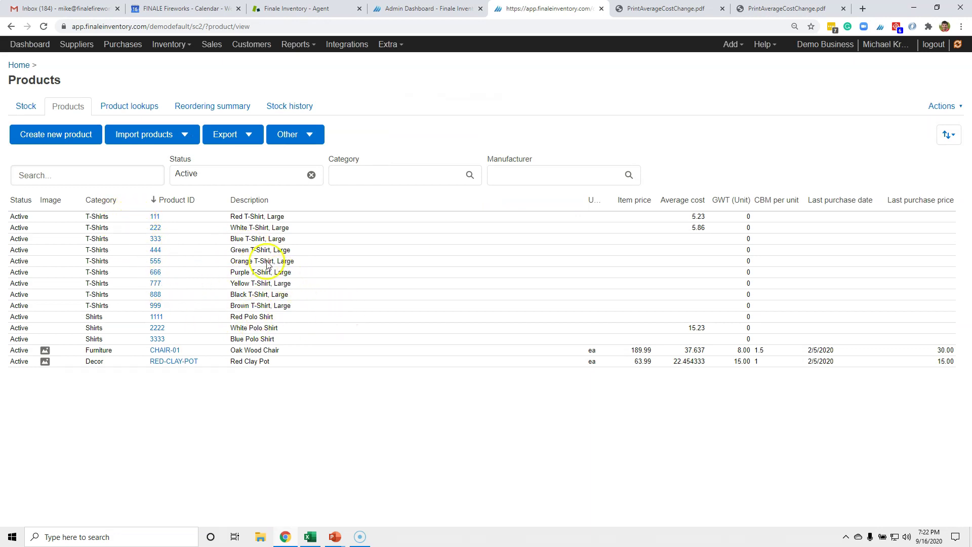
left_click(22, 105)
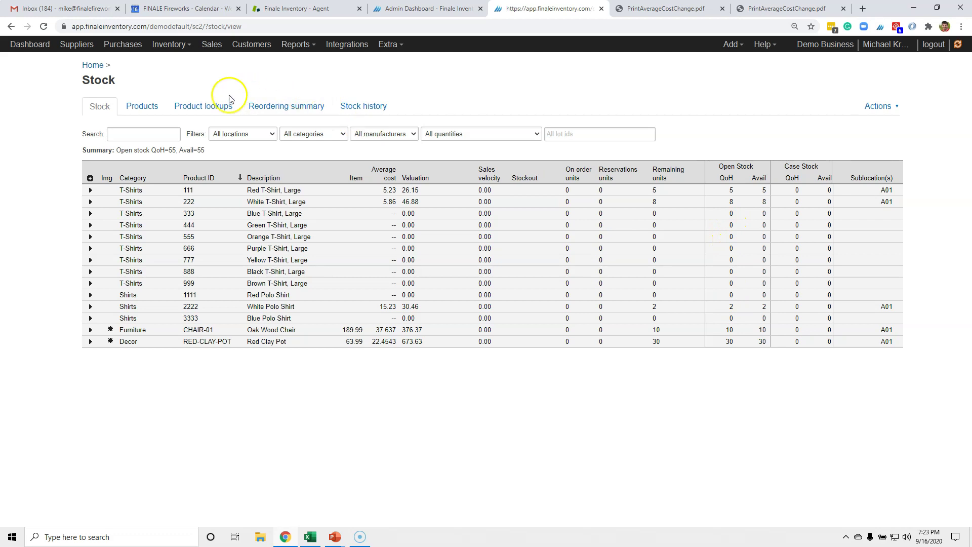
Step: Set up a new stock take import for multiple sublocations dated 9/16/2020 and paste the copied table into it
left_click(178, 47)
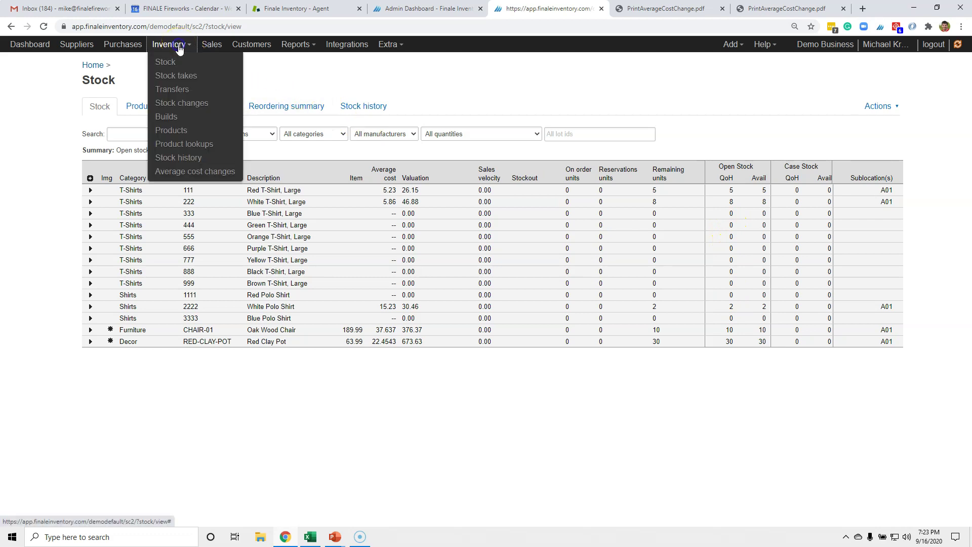
left_click(188, 79)
left_click(296, 116)
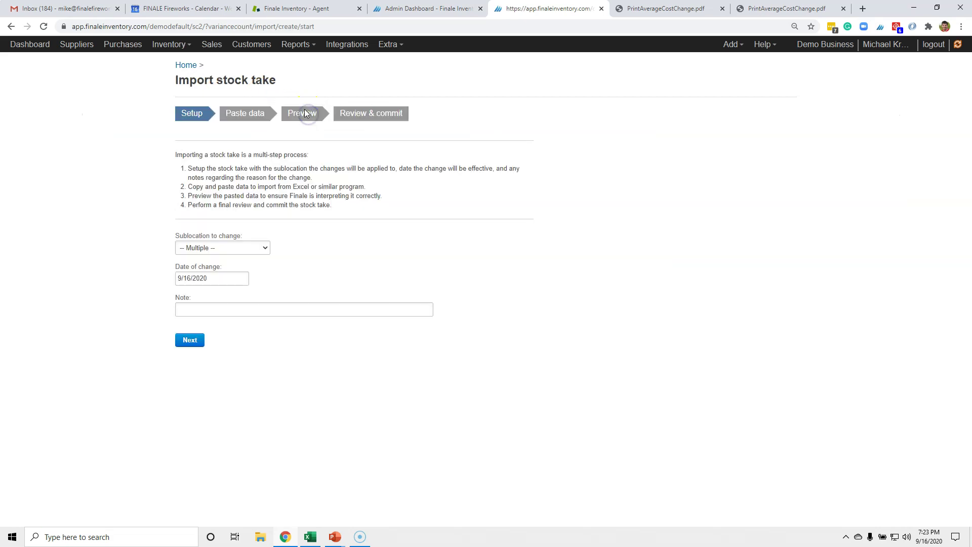
left_click(190, 340)
right_click(239, 228)
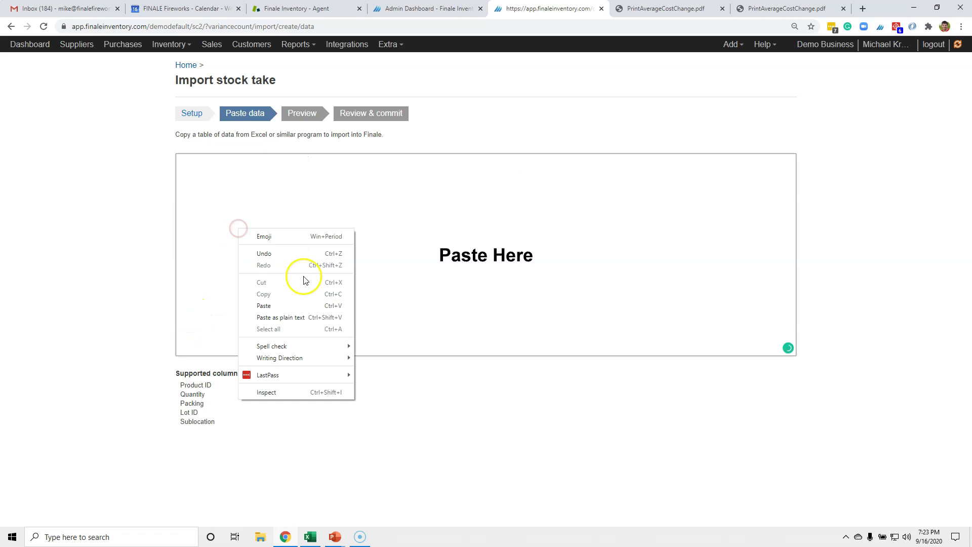
left_click(311, 306)
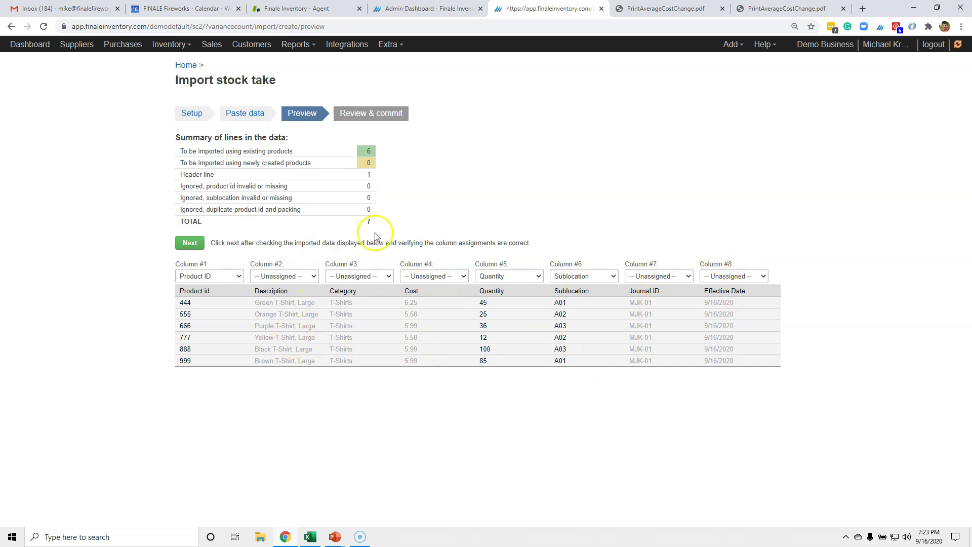
Step: Commit the imported stock take and check the new T-shirts' quantities in the stock view
left_click(202, 245)
left_click(201, 199)
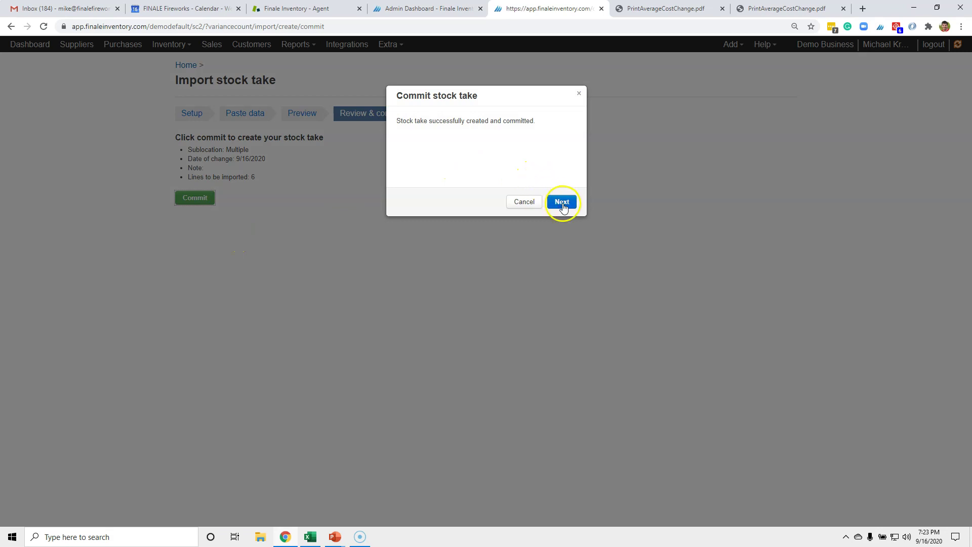
left_click(562, 202)
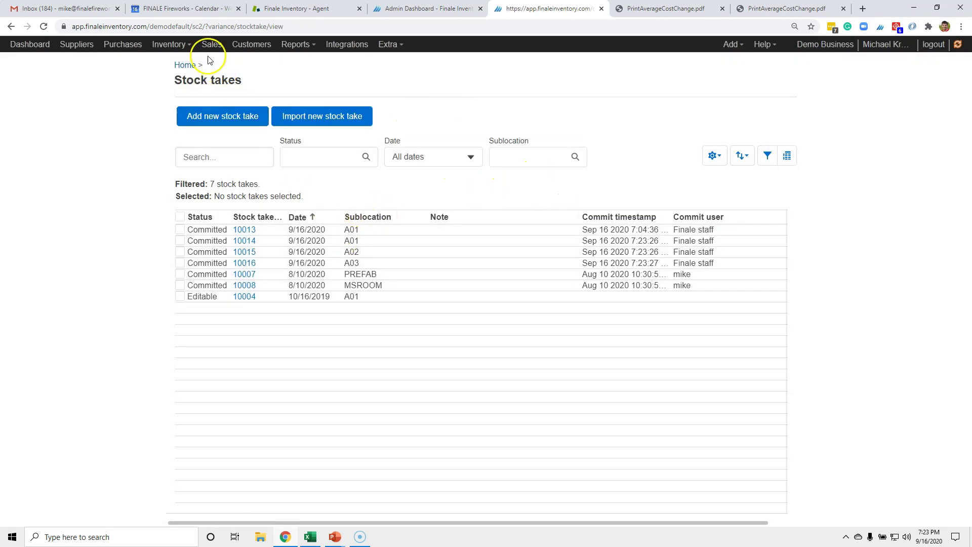
left_click(165, 44)
left_click(167, 59)
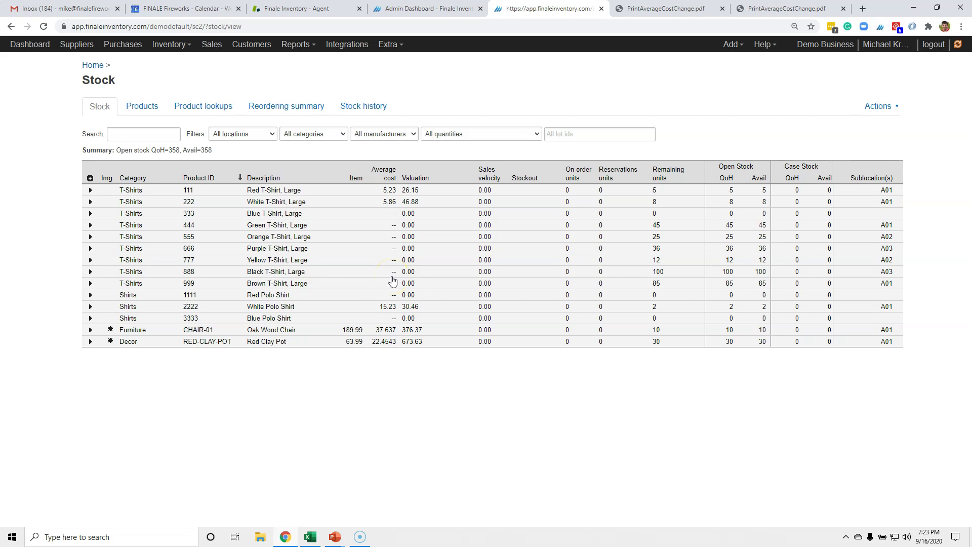
Step: Open the import for average cost changes and paste the copied product table
left_click(170, 44)
left_click(194, 172)
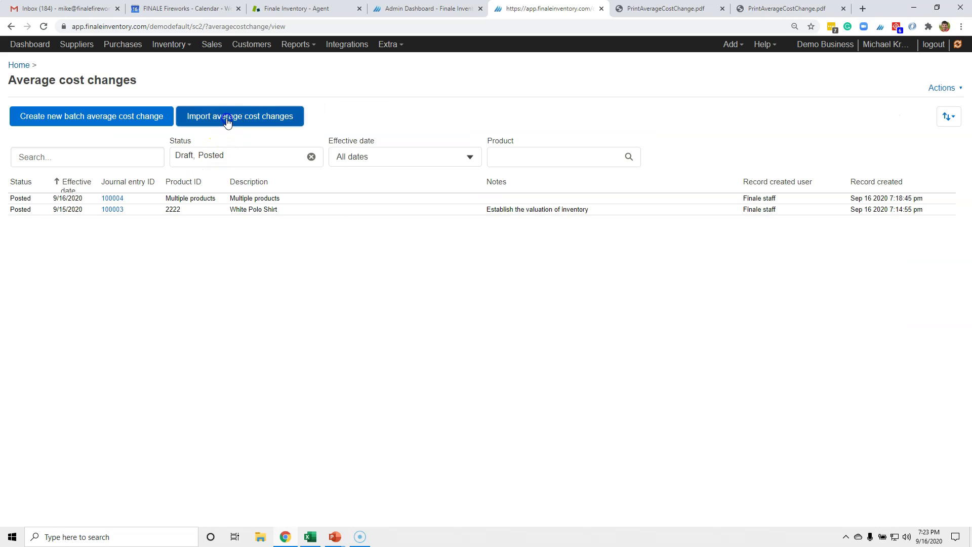
left_click(226, 121)
right_click(284, 253)
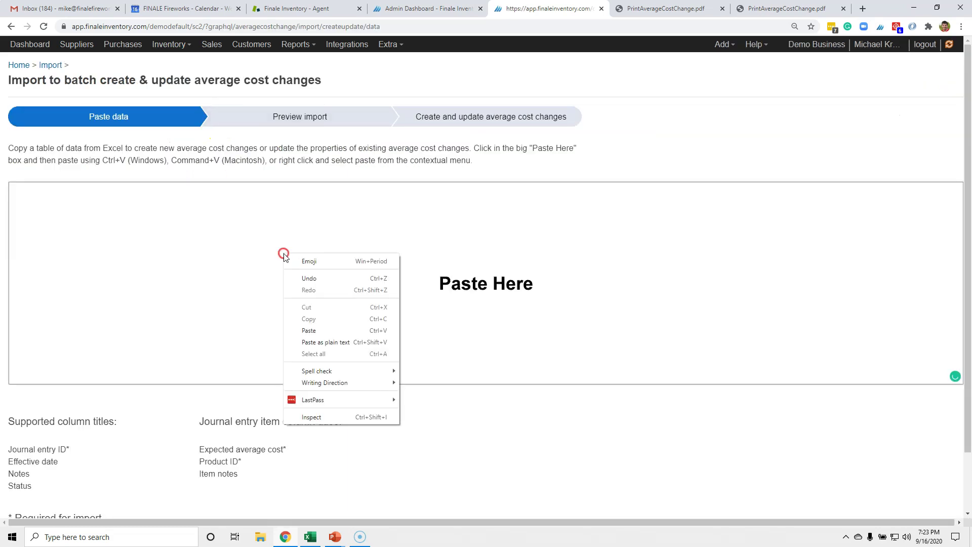
left_click(325, 330)
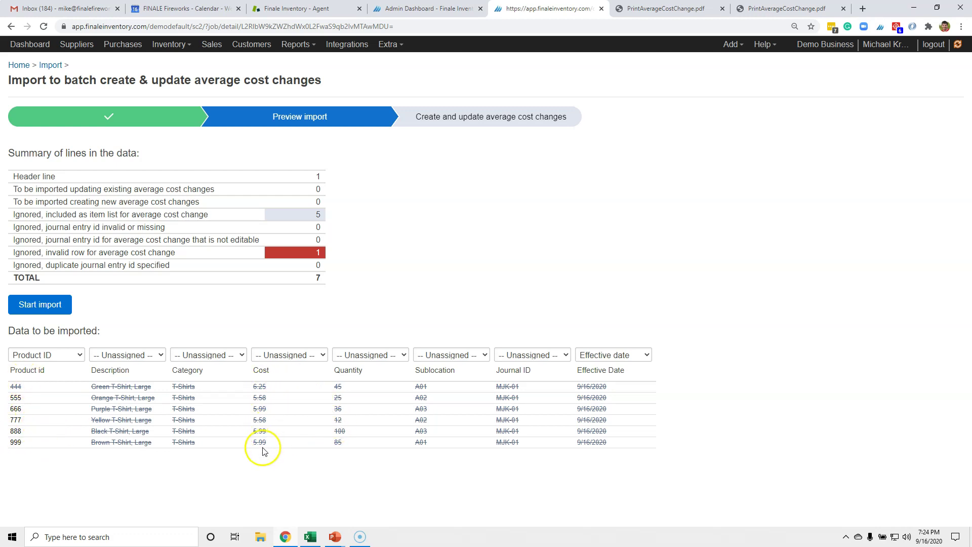
Step: Map the Cost column to Expected average cost and the Journal ID column to Journal entry ID
left_click(288, 355)
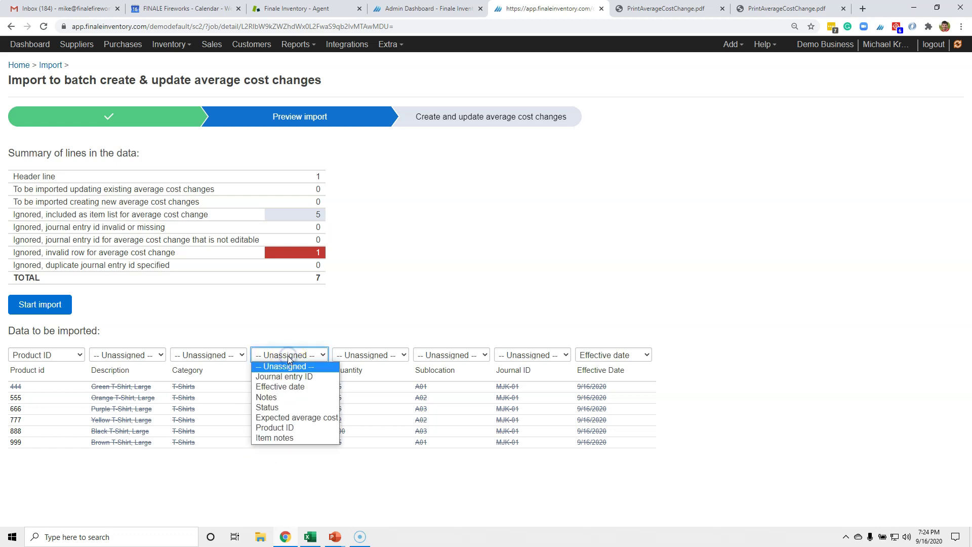
left_click(298, 418)
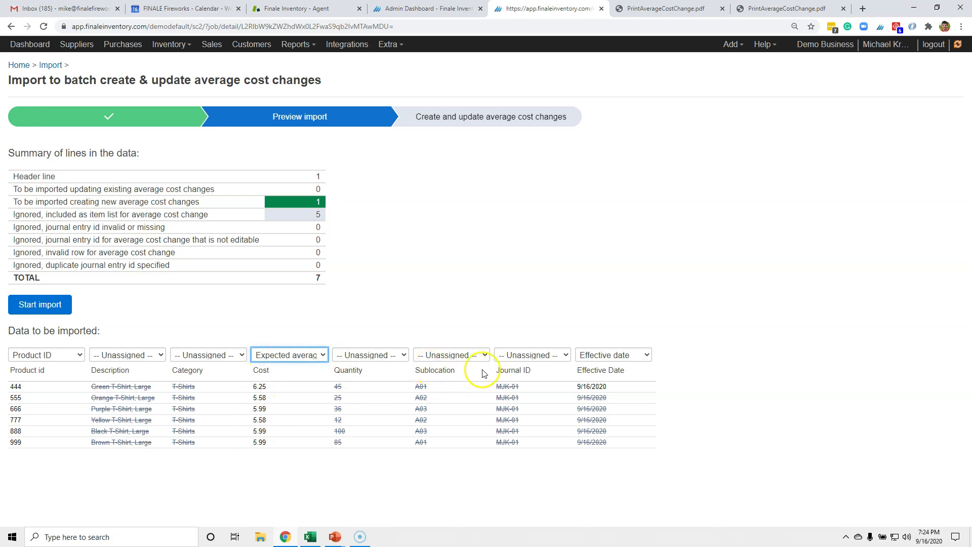
left_click(523, 354)
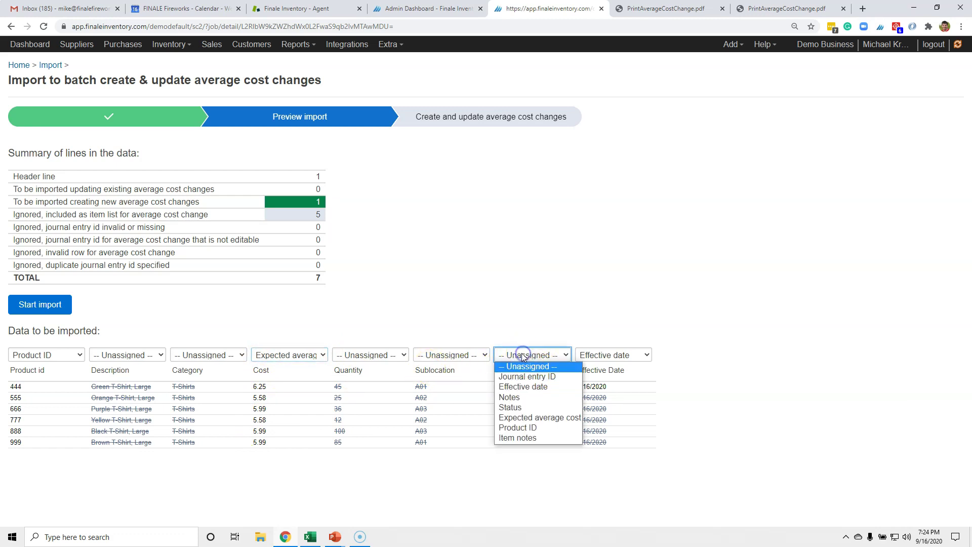
left_click(529, 377)
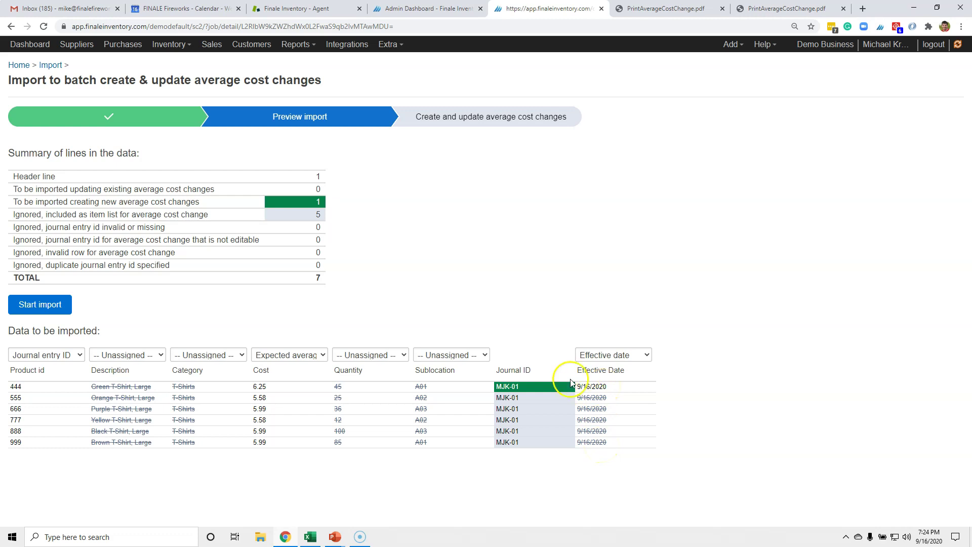
Step: Run the average cost change import for the mapped T-shirt rows
left_click(29, 311)
left_click(652, 395)
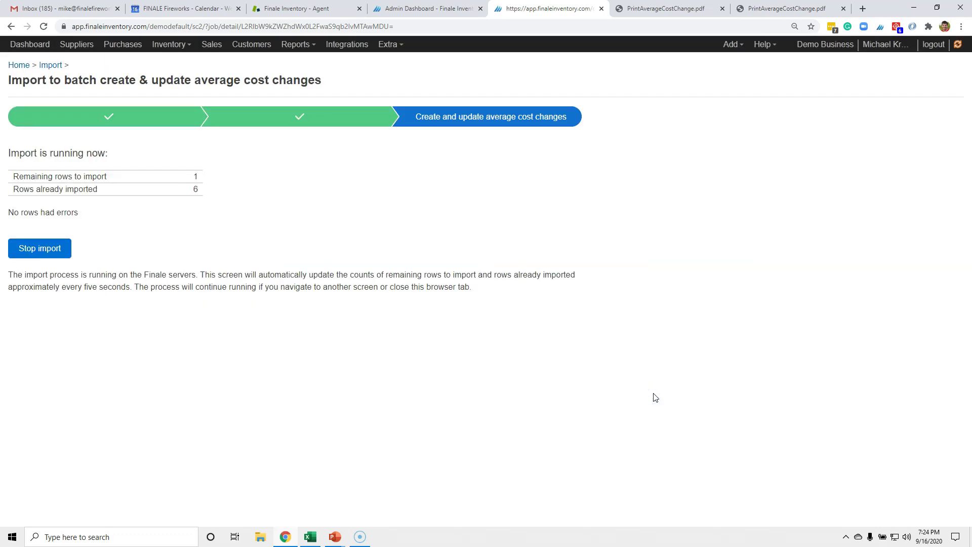
left_click(631, 359)
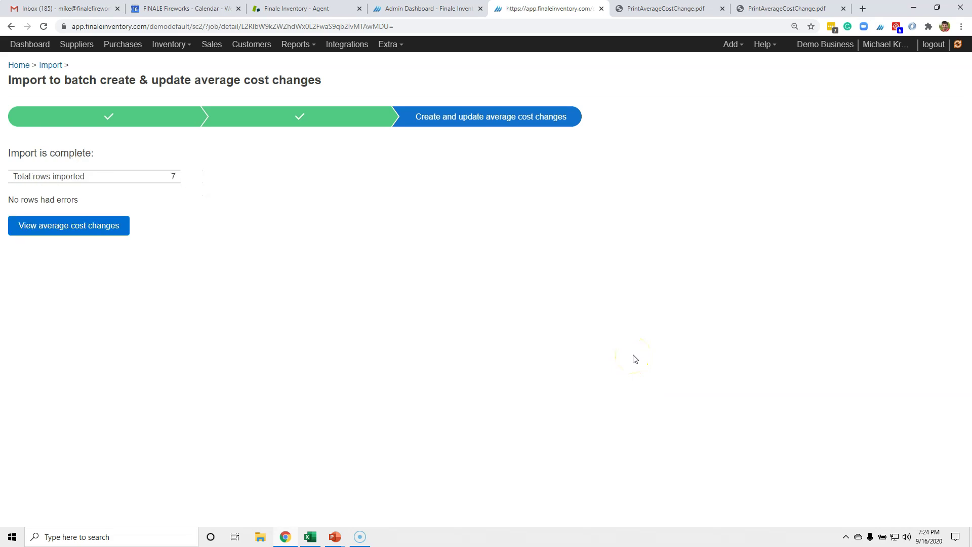
Step: Review the imported average cost change MJK-01 and check the T-shirts' average costs and valuations in the stock view
left_click(101, 225)
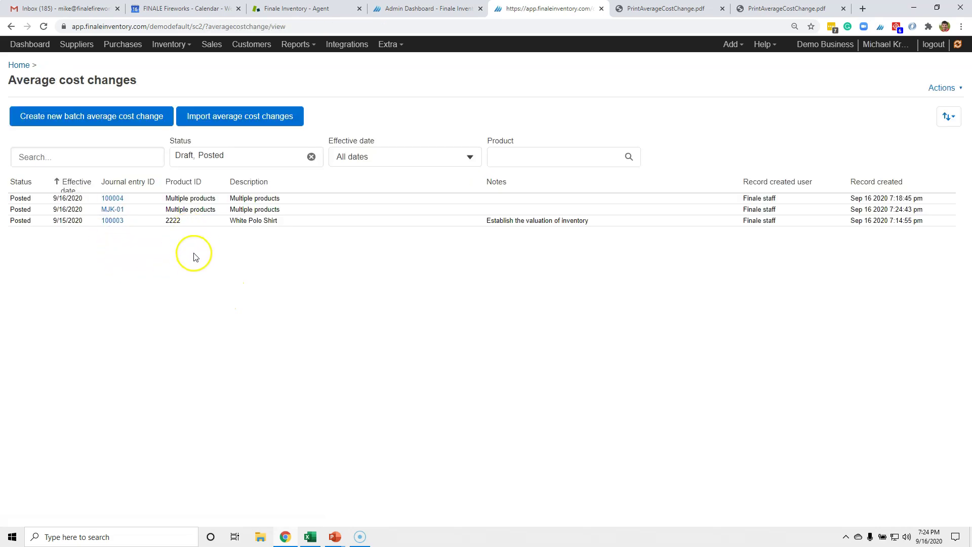
left_click(109, 213)
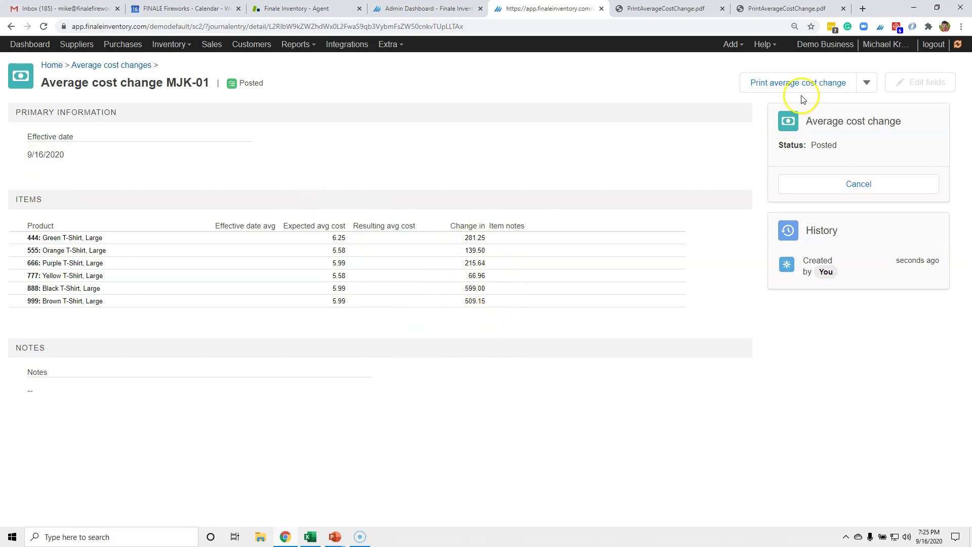
left_click(183, 47)
left_click(167, 61)
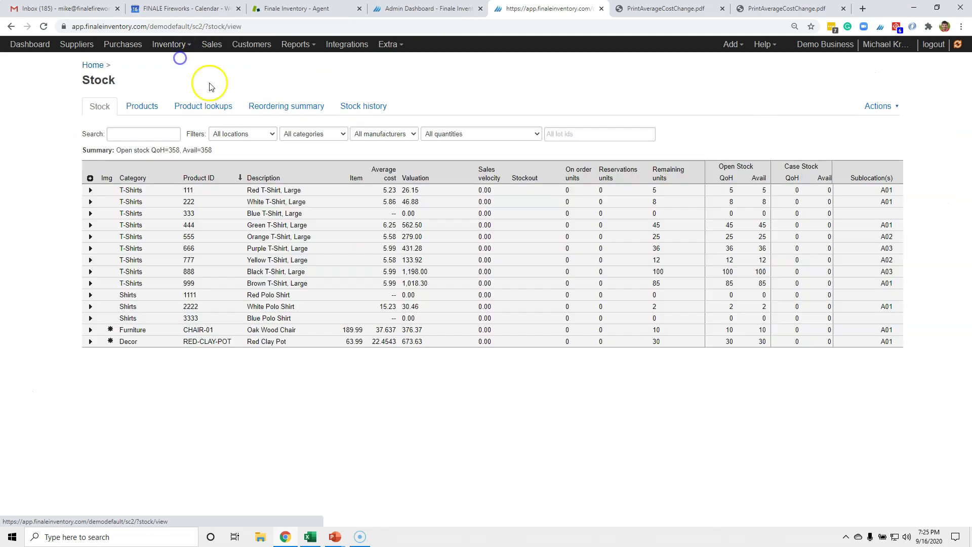